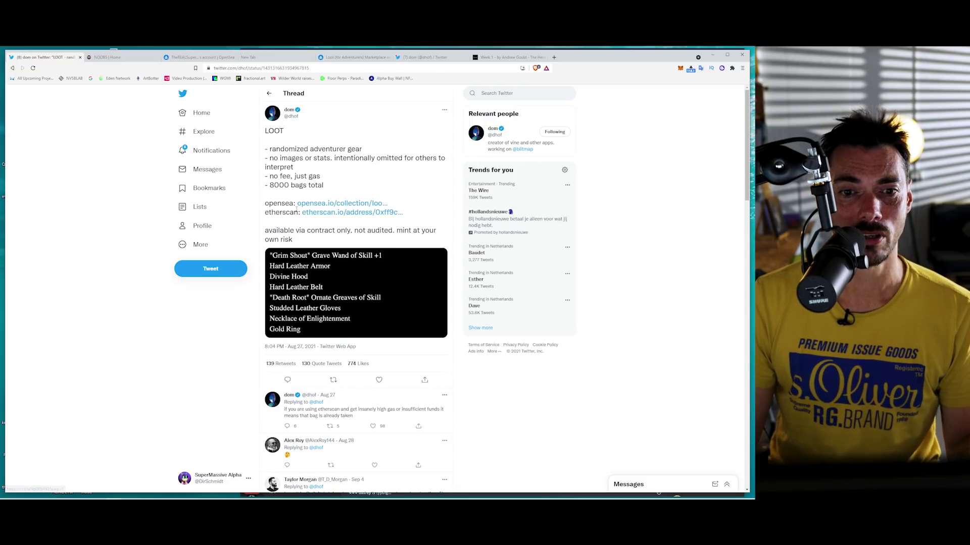
Step: Open the etherscan.io/address link for the LOOT contract from the tweet in a new tab
{"action": "left_click", "coordinate": [364, 213]}
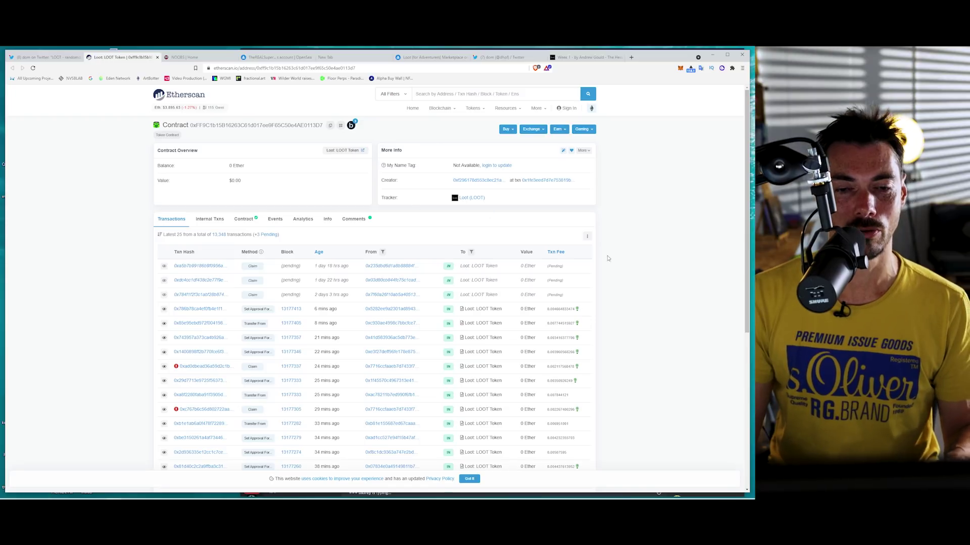
Step: Open the Loot (LOOT) token tracker in a new tab, look at it, then close it
{"action": "right_click", "coordinate": [472, 199]}
{"action": "left_click", "coordinate": [495, 204]}
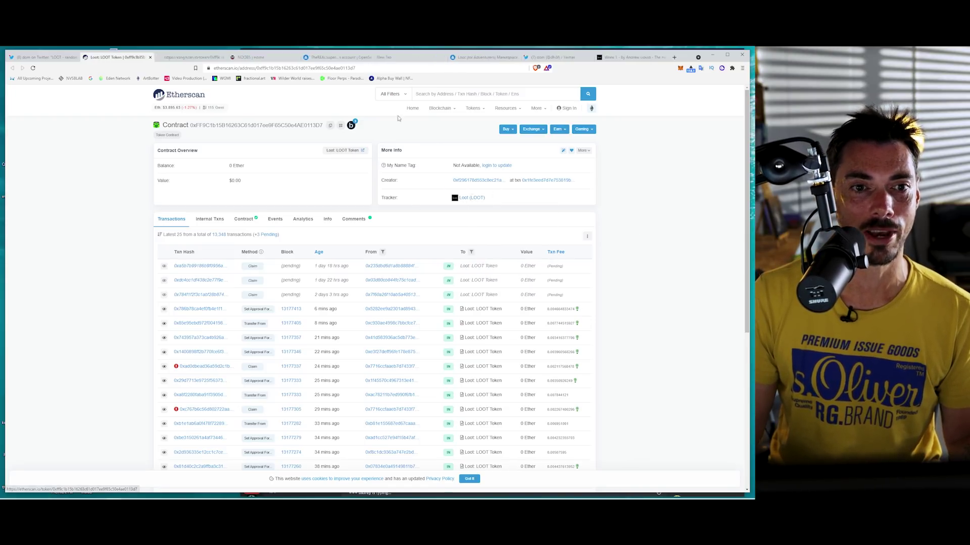
{"action": "left_click", "coordinate": [183, 57]}
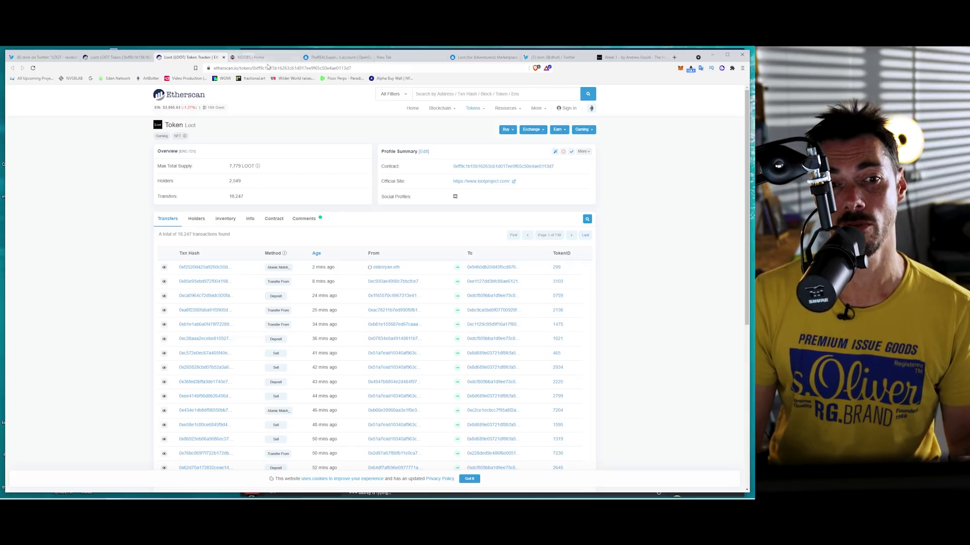
{"action": "left_click", "coordinate": [223, 58]}
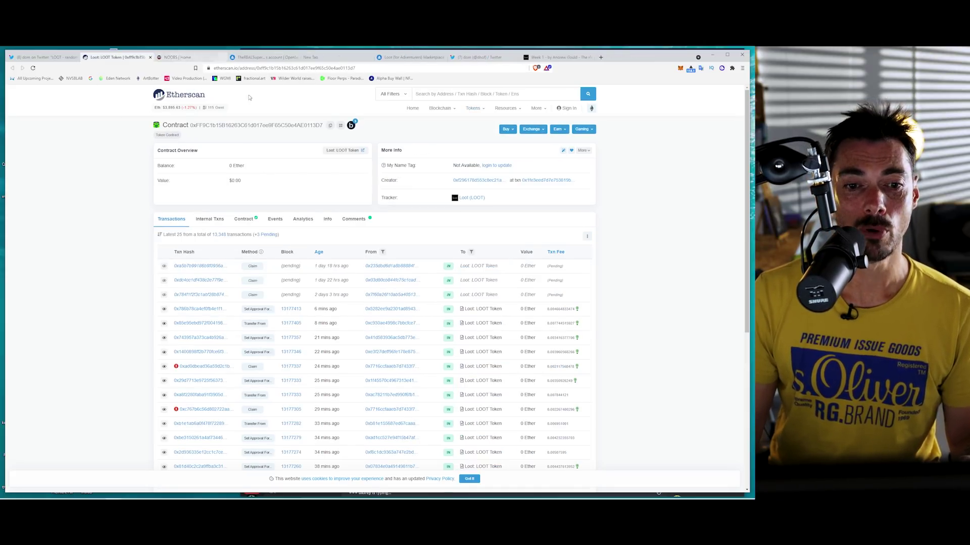
Step: Scroll through the LOOT contract's source code, then show its Write Contract functions
{"action": "left_click", "coordinate": [246, 222]}
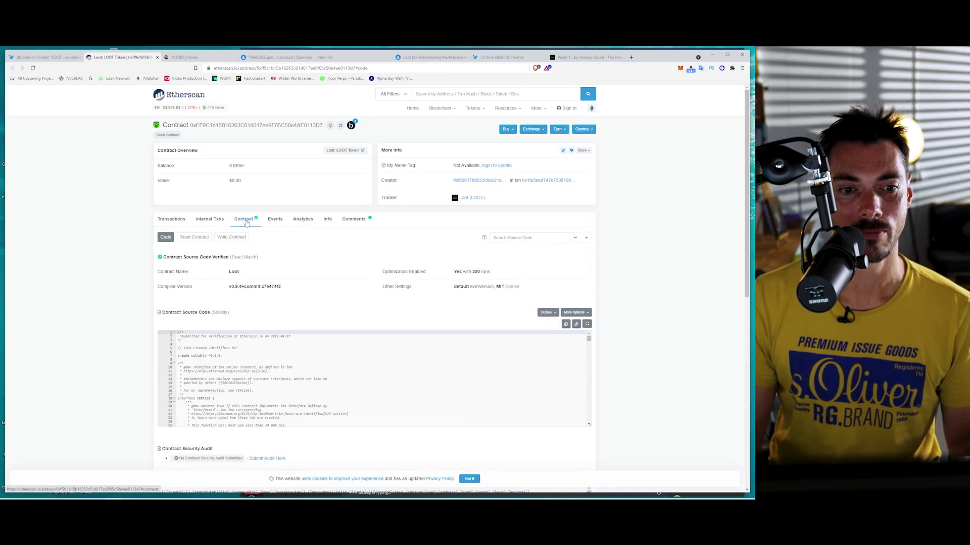
{"action": "scroll", "coordinate": [344, 383], "scroll_direction": "down", "scroll_amount": 5}
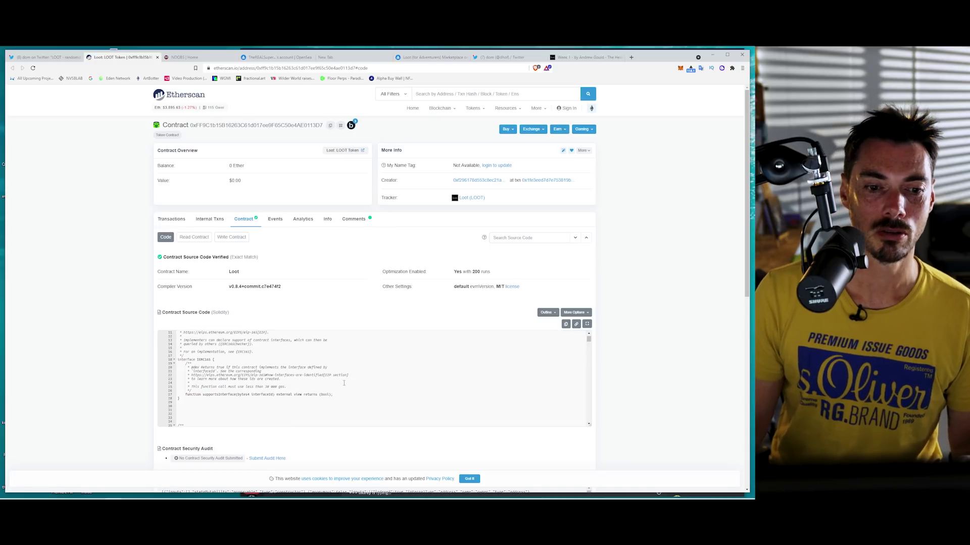
{"action": "mouse_move", "coordinate": [588, 340]}
{"action": "left_mouse_down"}
{"action": "mouse_move", "coordinate": [576, 426]}
{"action": "mouse_move", "coordinate": [575, 336]}
{"action": "left_mouse_up"}
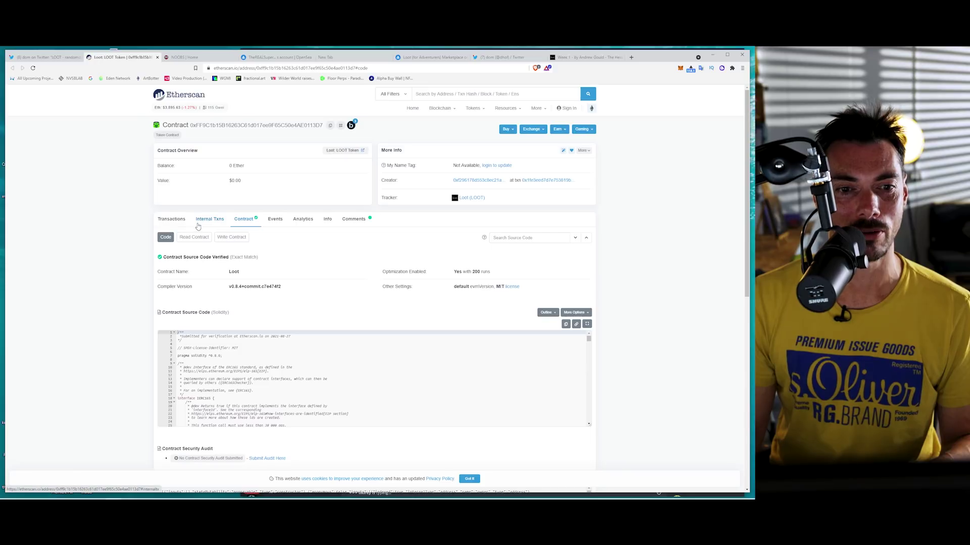
{"action": "left_click", "coordinate": [230, 240]}
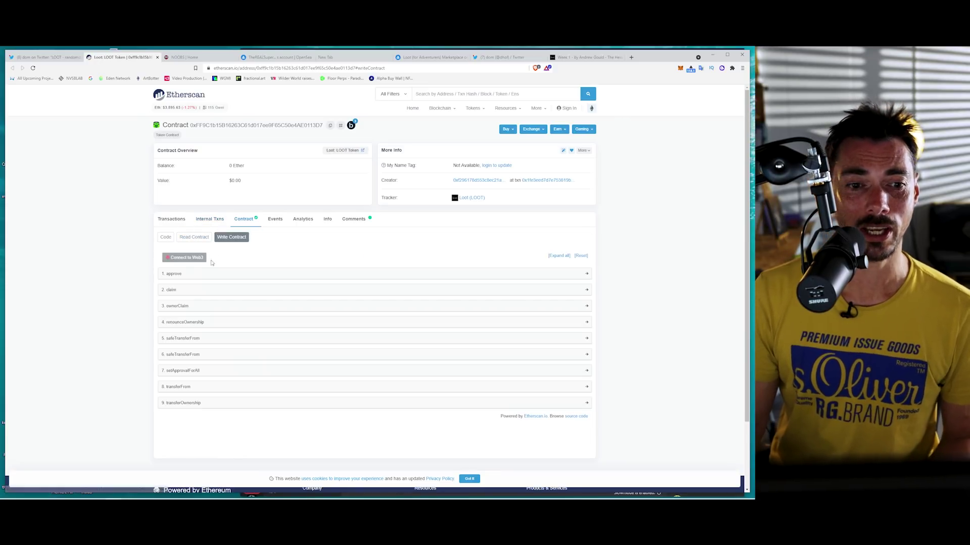
Step: Expand the claim function and connect the MetaMask wallet through Connect to Web3
{"action": "left_click", "coordinate": [188, 291]}
{"action": "left_click", "coordinate": [221, 317]}
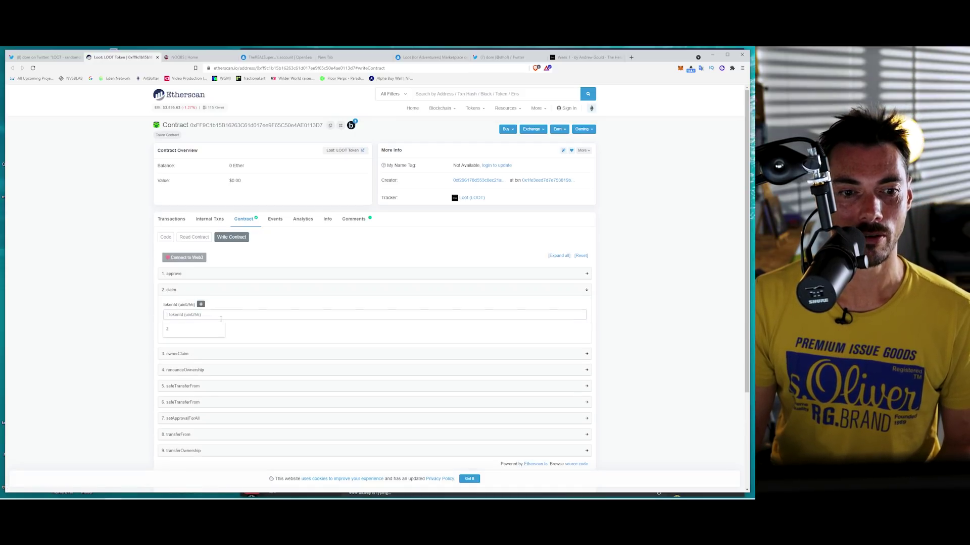
{"action": "left_click", "coordinate": [116, 320]}
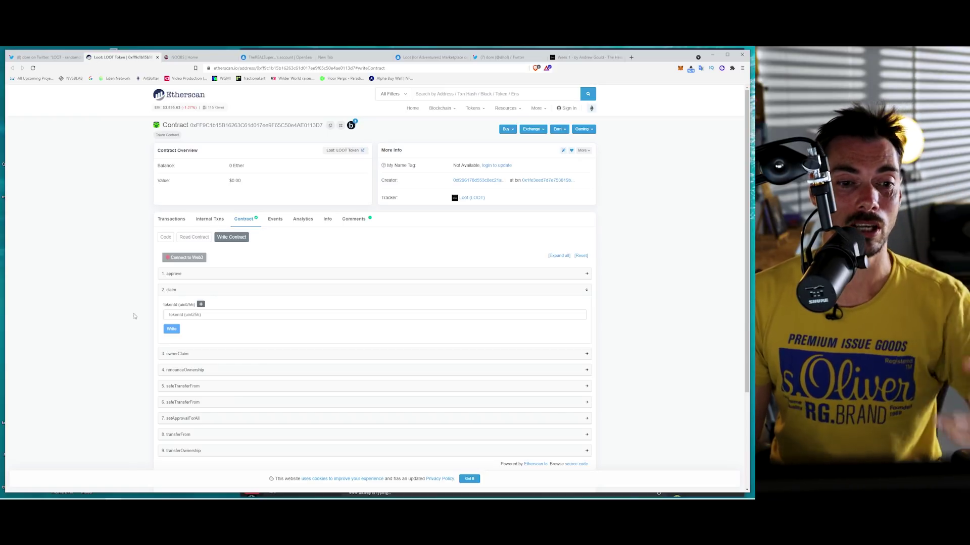
{"action": "left_click", "coordinate": [187, 258]}
{"action": "left_click", "coordinate": [412, 129]}
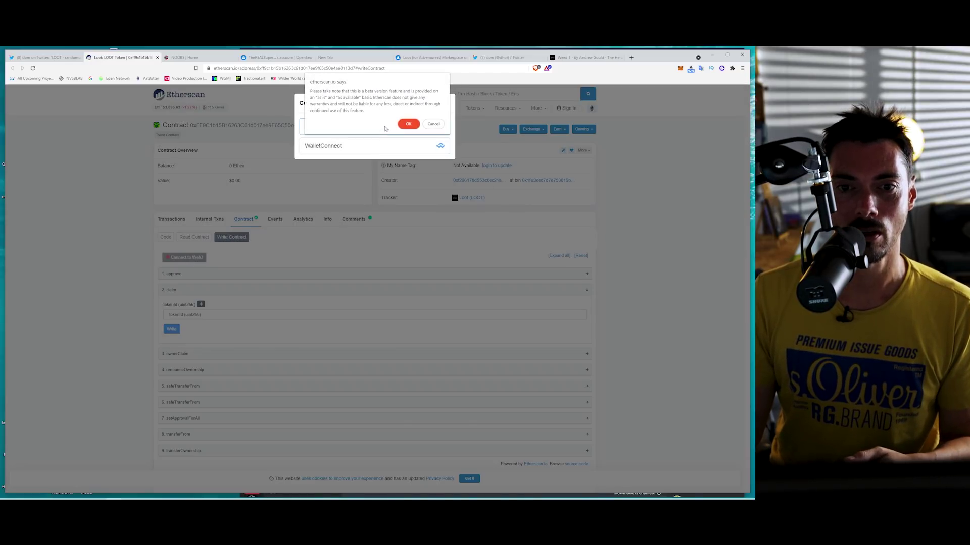
{"action": "left_click", "coordinate": [408, 124]}
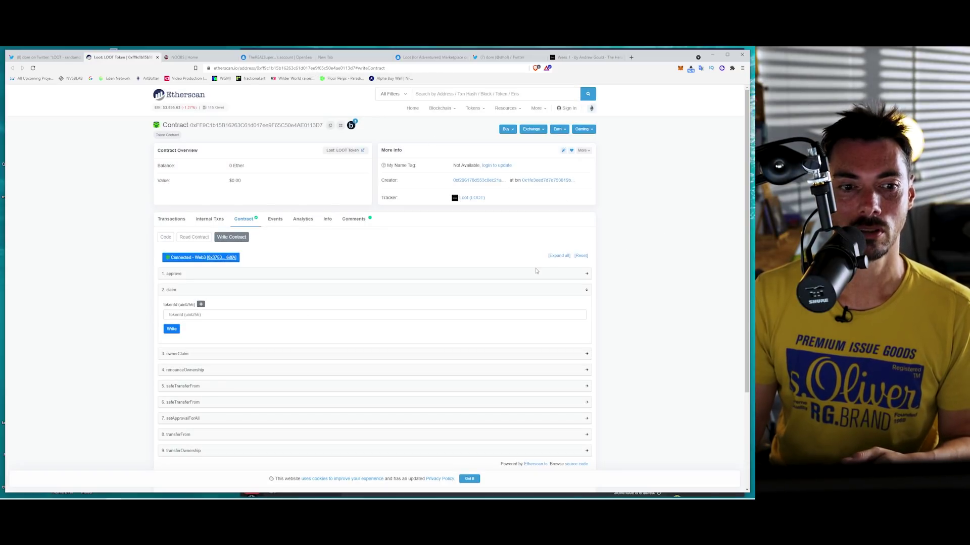
Step: Enter 500 as the claim function's tokenId
{"action": "left_click", "coordinate": [190, 315]}
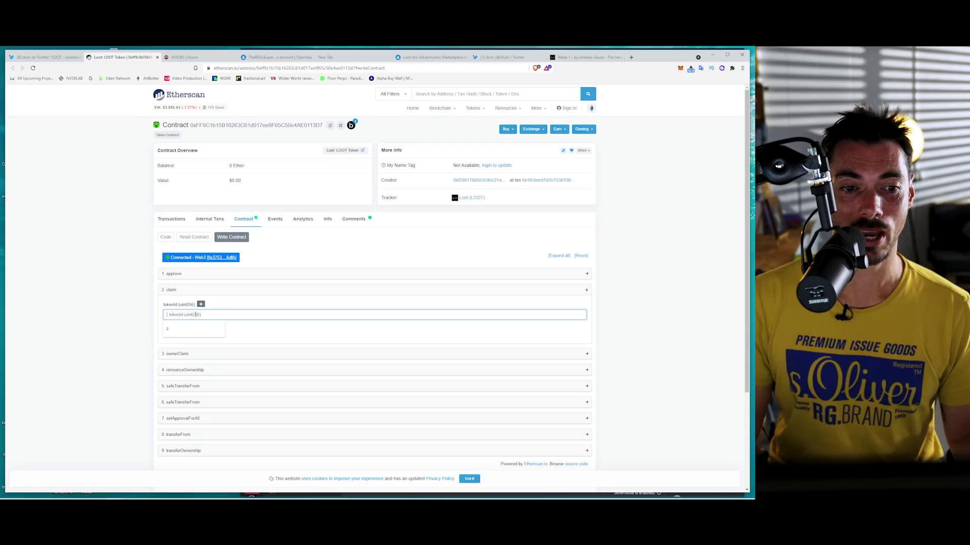
{"action": "left_click", "coordinate": [118, 330]}
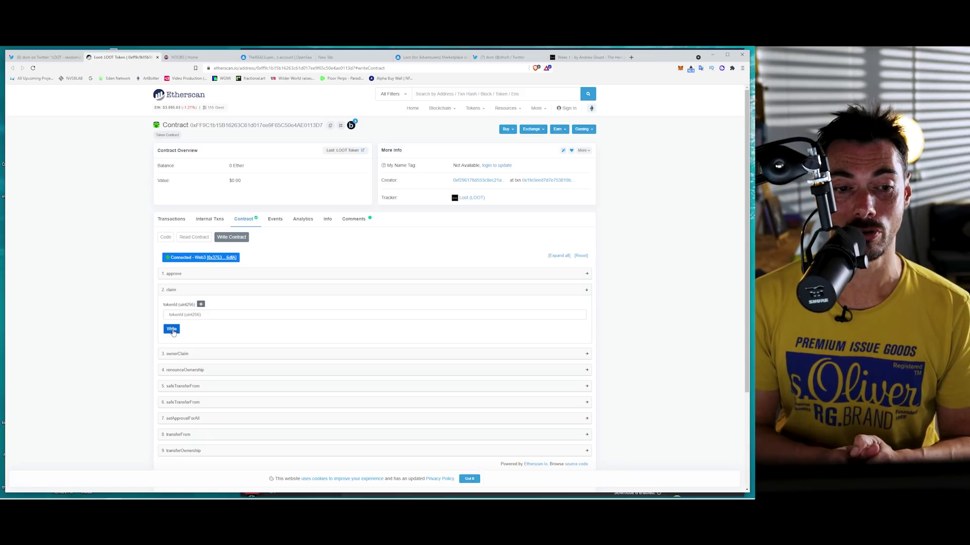
{"action": "left_click", "coordinate": [194, 315]}
{"action": "type", "text": "500"}
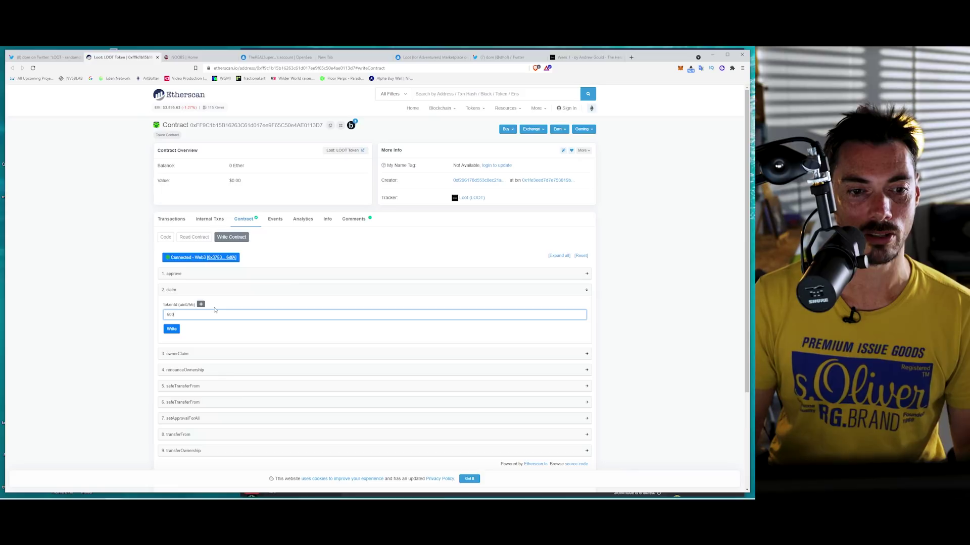
{"action": "left_click", "coordinate": [126, 309]}
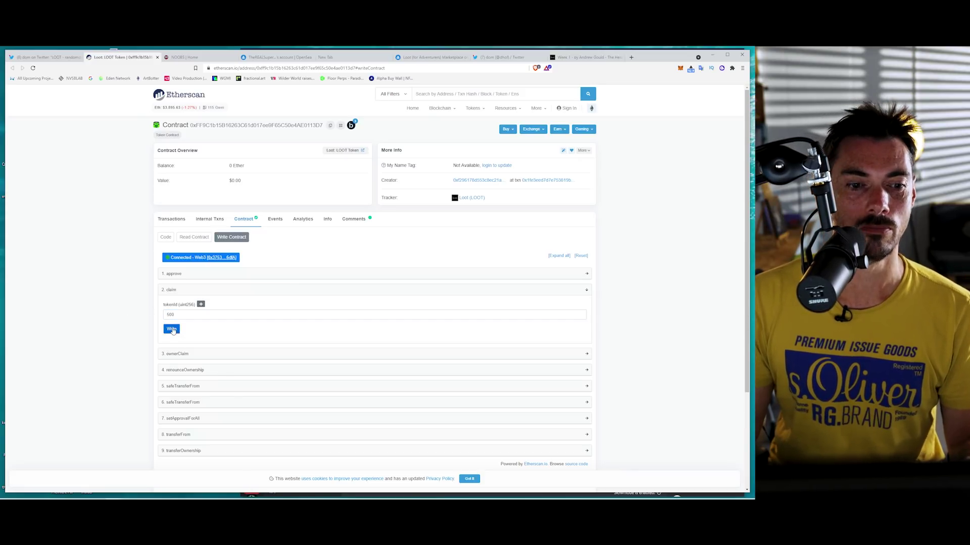
Step: Submit the token 500 claim, reject the erroring MetaMask transaction, and go to the NOOBS page
{"action": "left_click", "coordinate": [172, 329]}
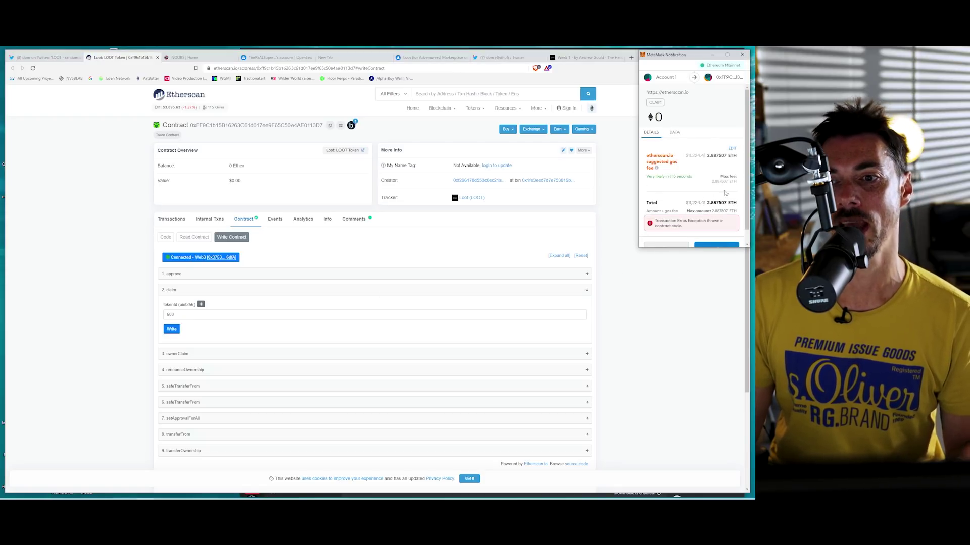
{"action": "scroll", "coordinate": [725, 192], "scroll_direction": "down", "scroll_amount": 1}
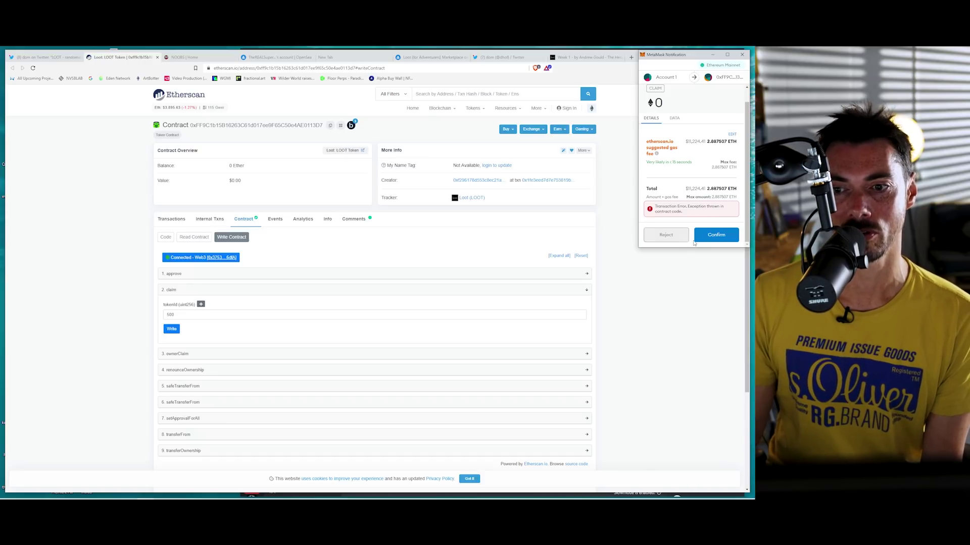
{"action": "left_click", "coordinate": [665, 236]}
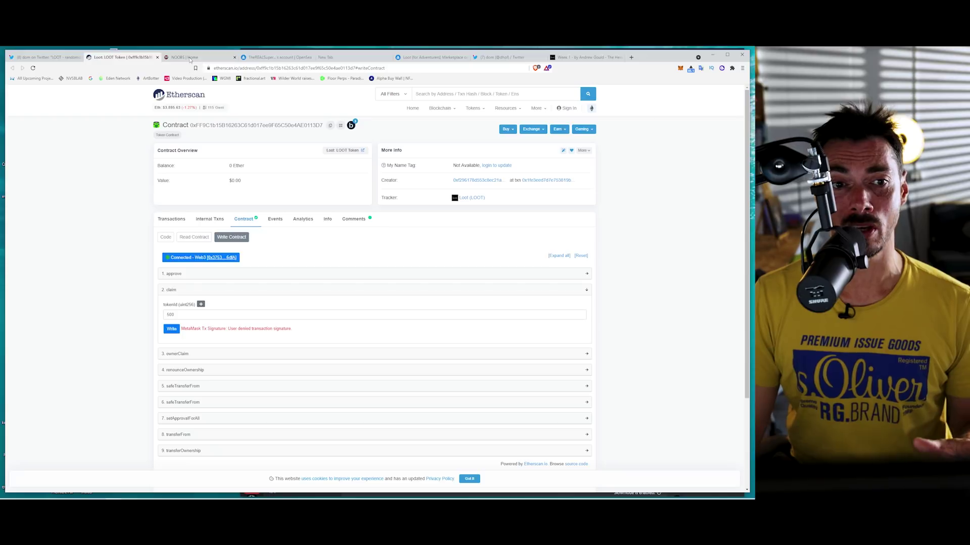
{"action": "left_click", "coordinate": [192, 58]}
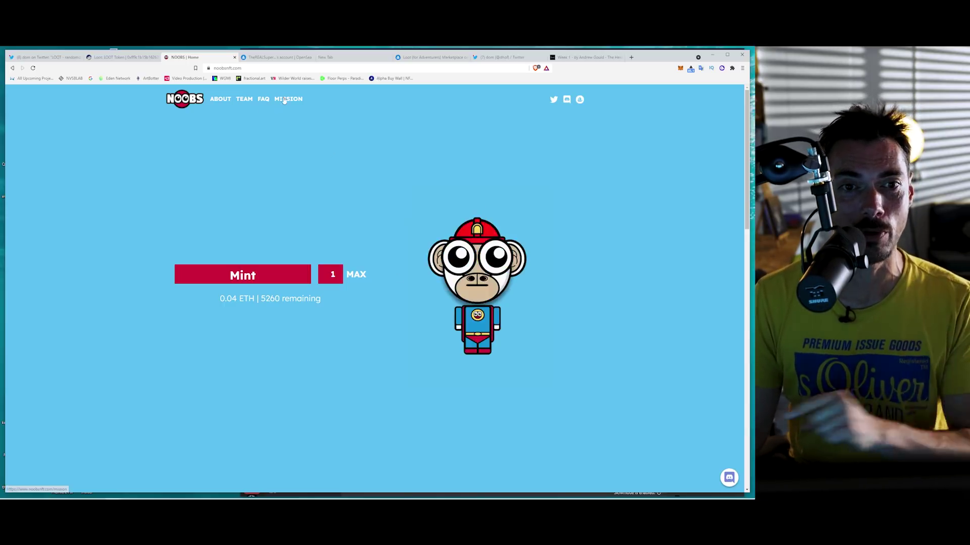
Step: Open NOOBS #5774 on OpenSea and follow its mint record to the Etherscan transaction
{"action": "left_click", "coordinate": [275, 59]}
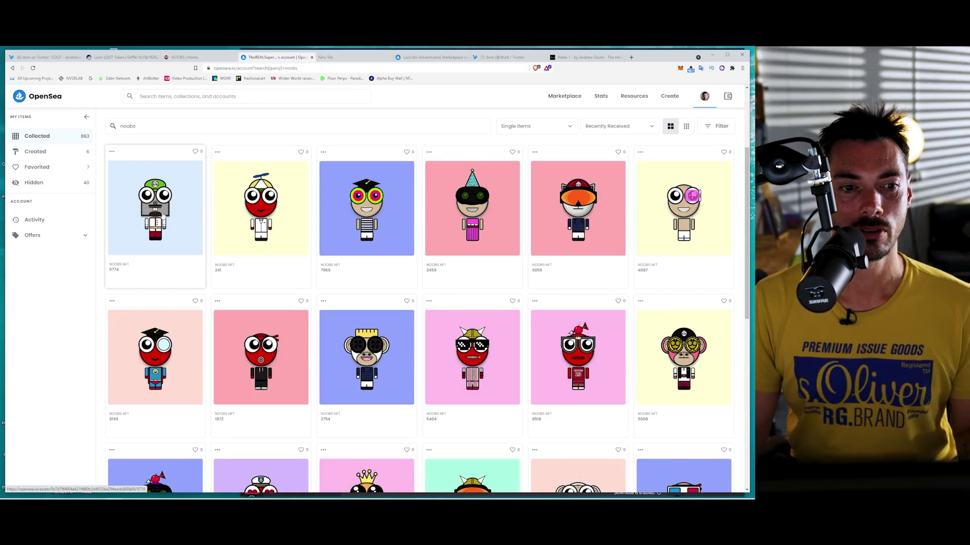
{"action": "left_click", "coordinate": [162, 215]}
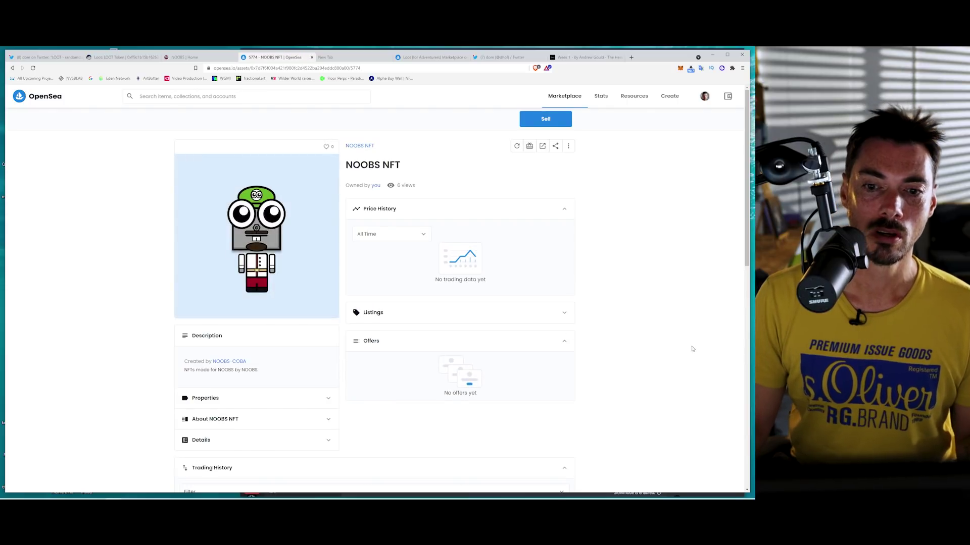
{"action": "scroll", "coordinate": [659, 344], "scroll_direction": "down", "scroll_amount": 5}
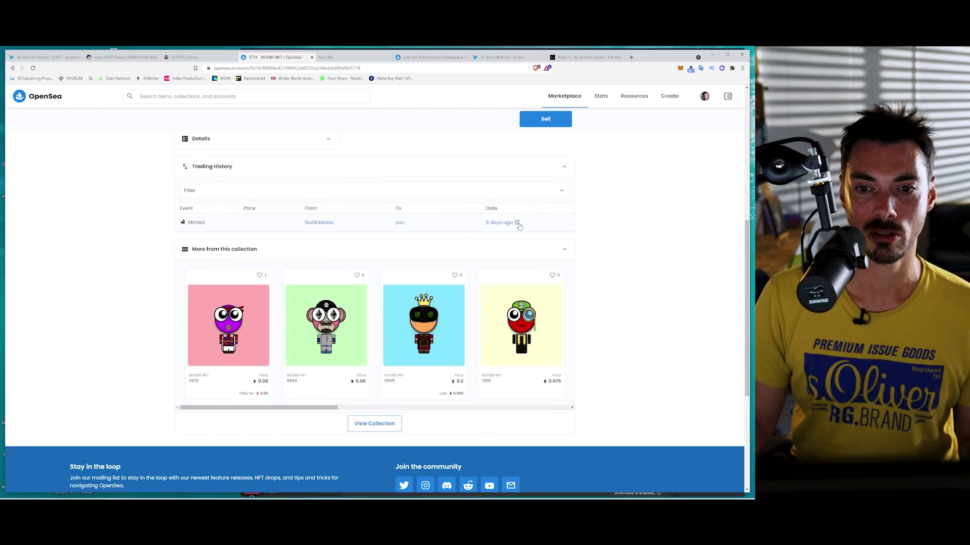
{"action": "left_click", "coordinate": [517, 223]}
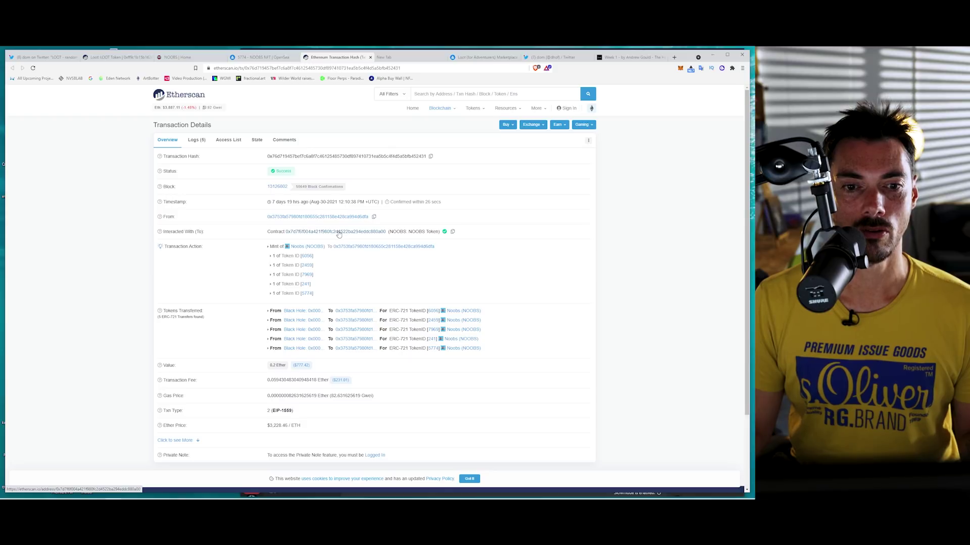
Step: Open the NOOBS contract on Etherscan and view its Write Contract functions
{"action": "left_click", "coordinate": [356, 232]}
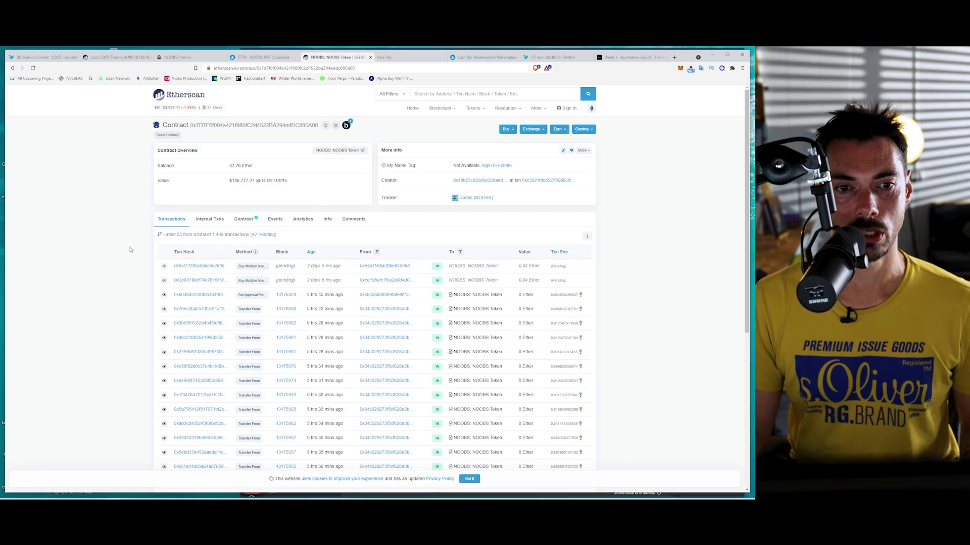
{"action": "left_click", "coordinate": [245, 220]}
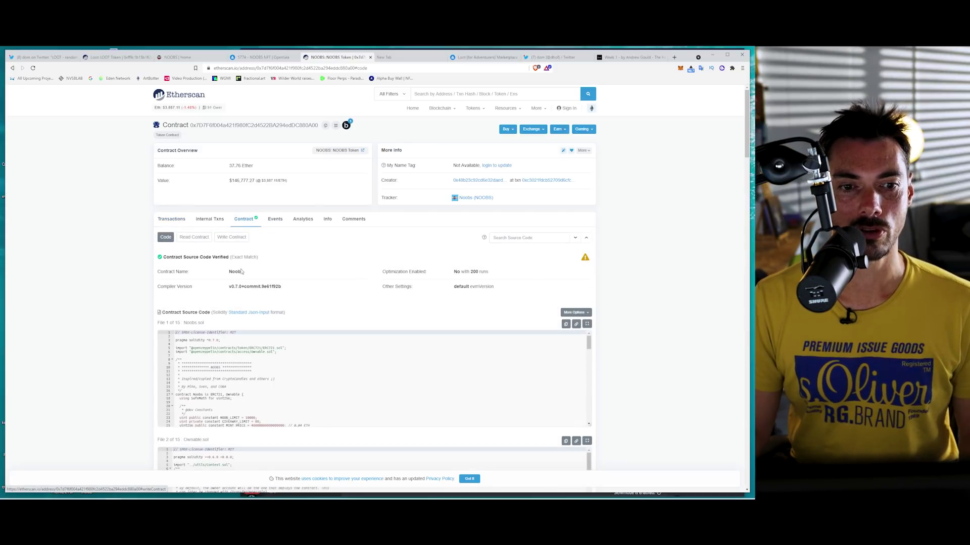
{"action": "left_click", "coordinate": [236, 241]}
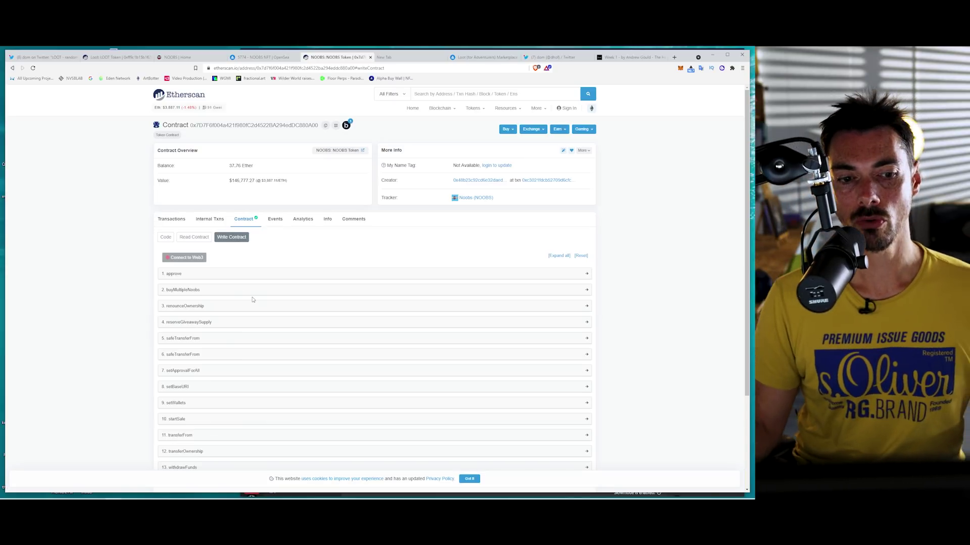
{"action": "scroll", "coordinate": [244, 314], "scroll_direction": "down", "scroll_amount": 2}
{"action": "scroll", "coordinate": [244, 314], "scroll_direction": "up", "scroll_amount": 2}
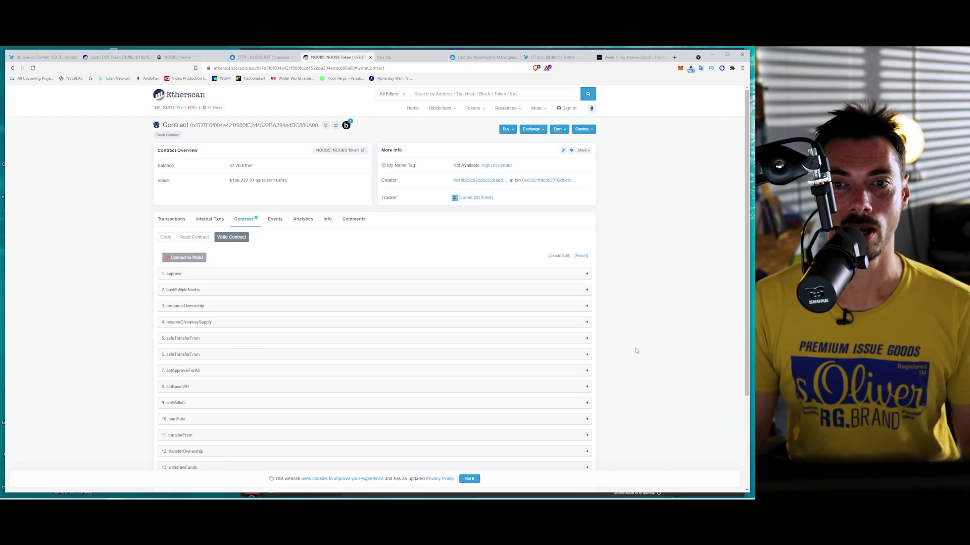
Step: Close the NOOBS contract tabs and browse the Loot (for Adventurers) collection on OpenSea
{"action": "left_click", "coordinate": [371, 58]}
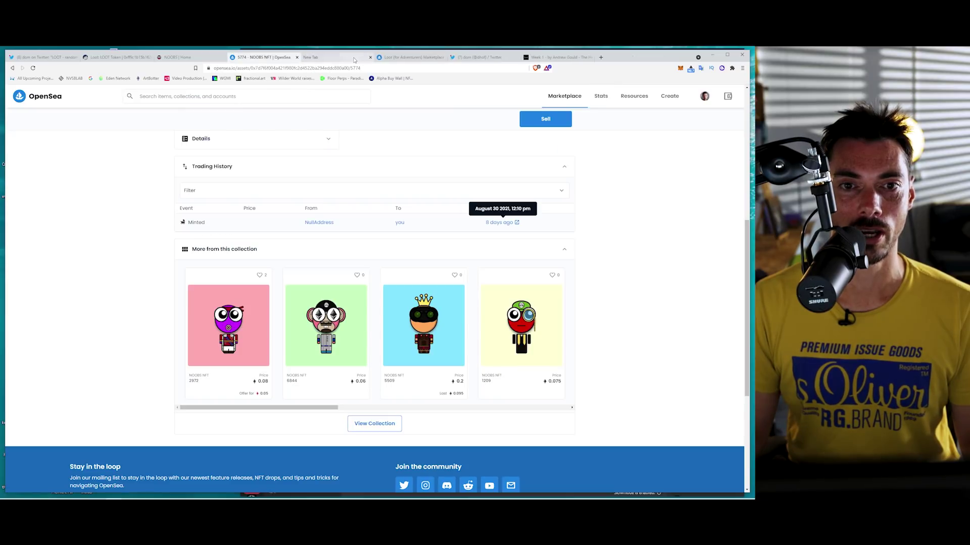
{"action": "left_click", "coordinate": [355, 60]}
{"action": "left_click", "coordinate": [370, 57]}
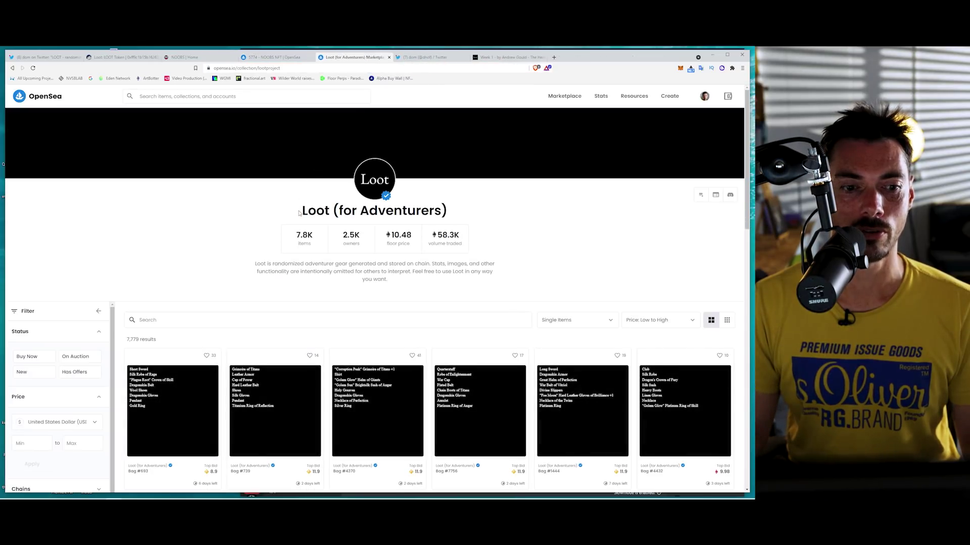
{"action": "scroll", "coordinate": [299, 213], "scroll_direction": "down", "scroll_amount": 3}
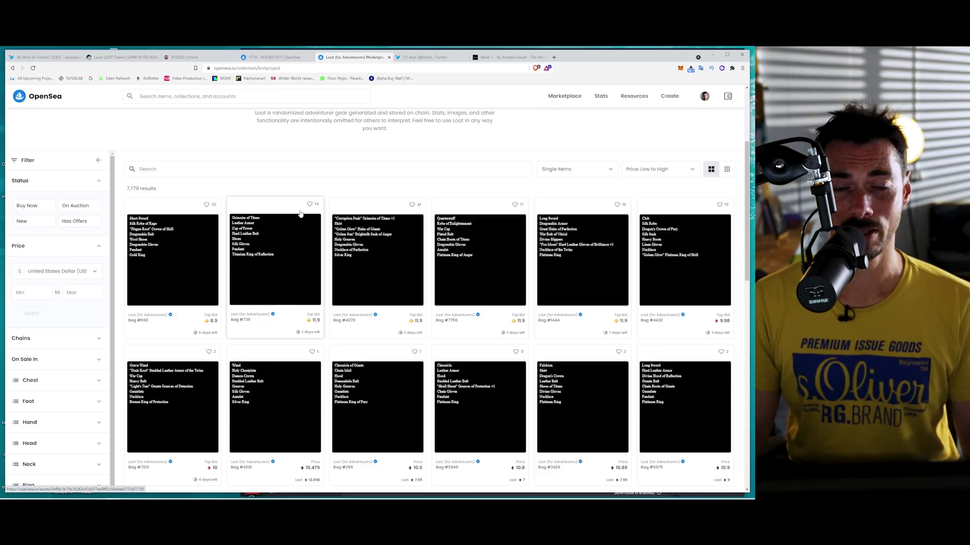
{"action": "scroll", "coordinate": [299, 213], "scroll_direction": "up", "scroll_amount": 3}
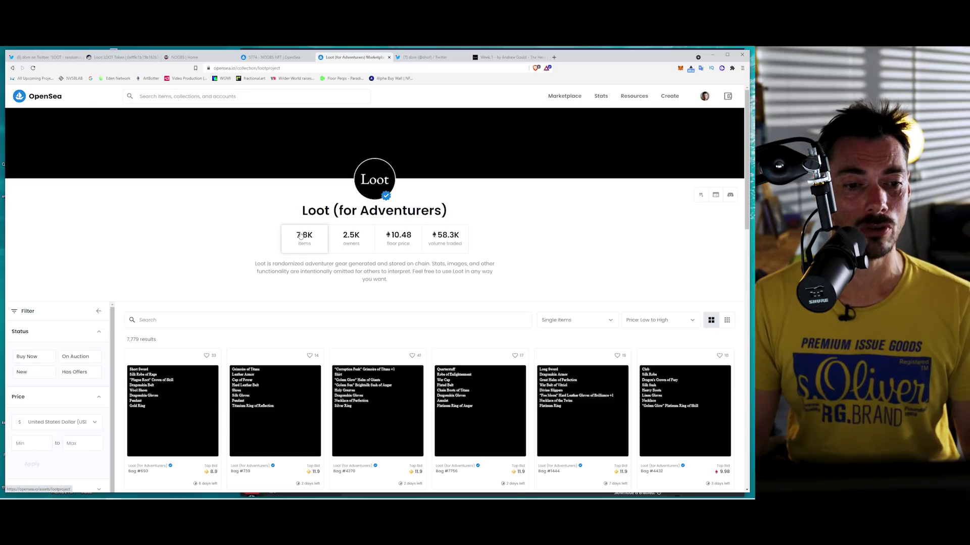
Step: Keep scrolling the 7,779 Loot listings, then bring Discord's Loot nft-announcements channel forward
{"action": "scroll", "coordinate": [300, 235], "scroll_direction": "down", "scroll_amount": 5}
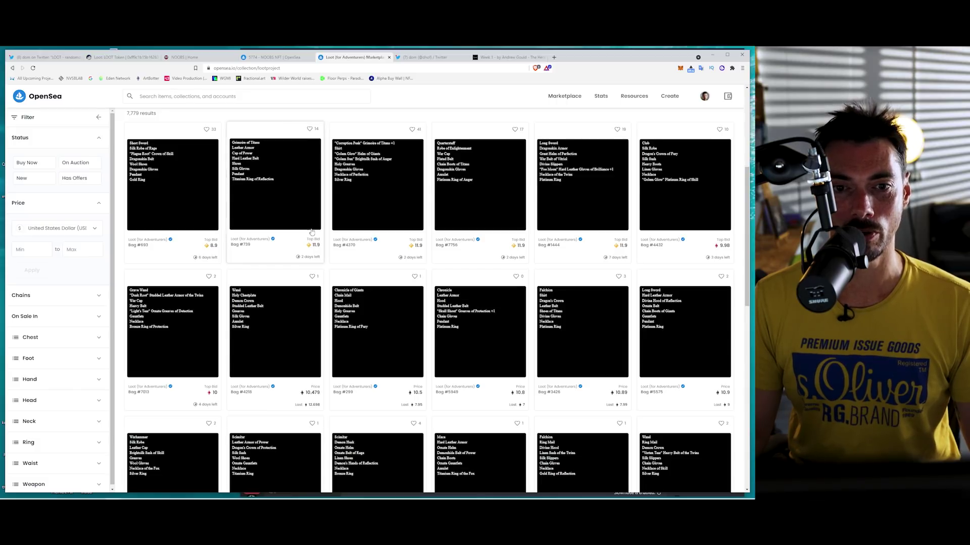
{"action": "scroll", "coordinate": [253, 167], "scroll_direction": "up", "scroll_amount": 5}
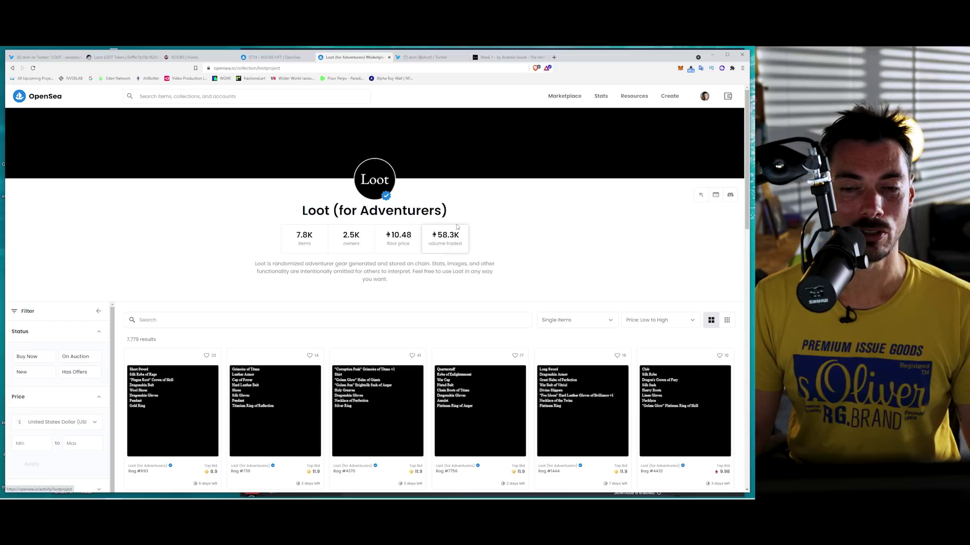
{"action": "scroll", "coordinate": [513, 219], "scroll_direction": "down", "scroll_amount": 4}
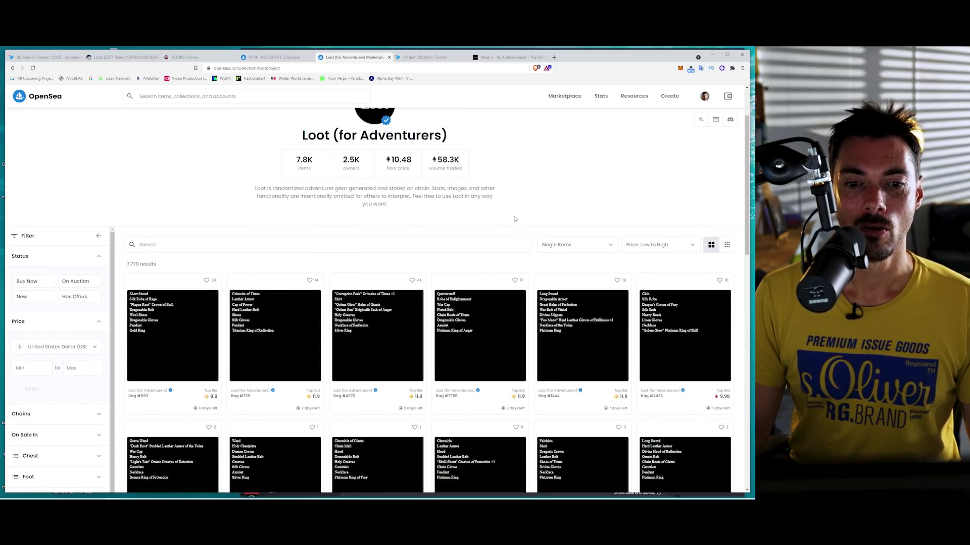
{"action": "scroll", "coordinate": [310, 252], "scroll_direction": "down", "scroll_amount": 1}
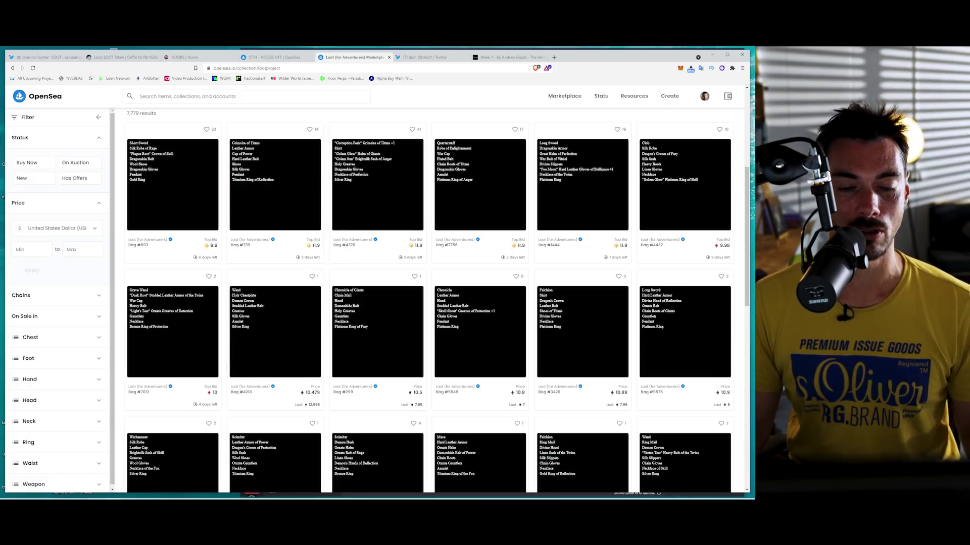
{"action": "left_click", "coordinate": [99, 477]}
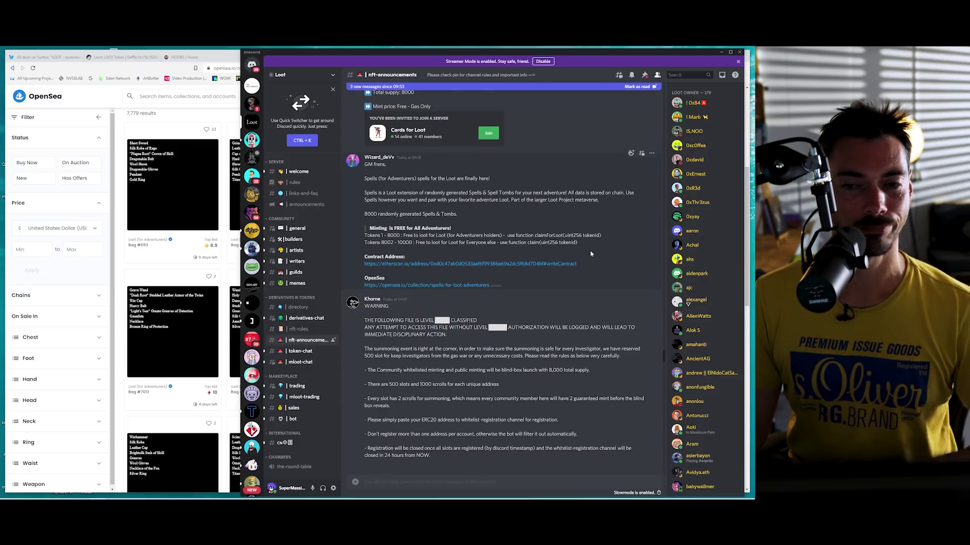
{"action": "scroll", "coordinate": [592, 260], "scroll_direction": "up", "scroll_amount": 10}
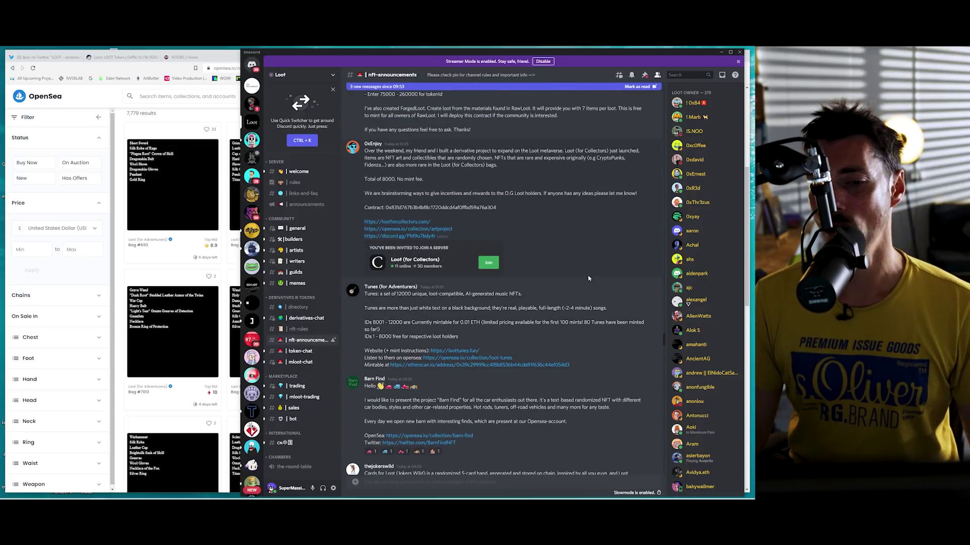
{"action": "scroll", "coordinate": [588, 278], "scroll_direction": "down", "scroll_amount": 15}
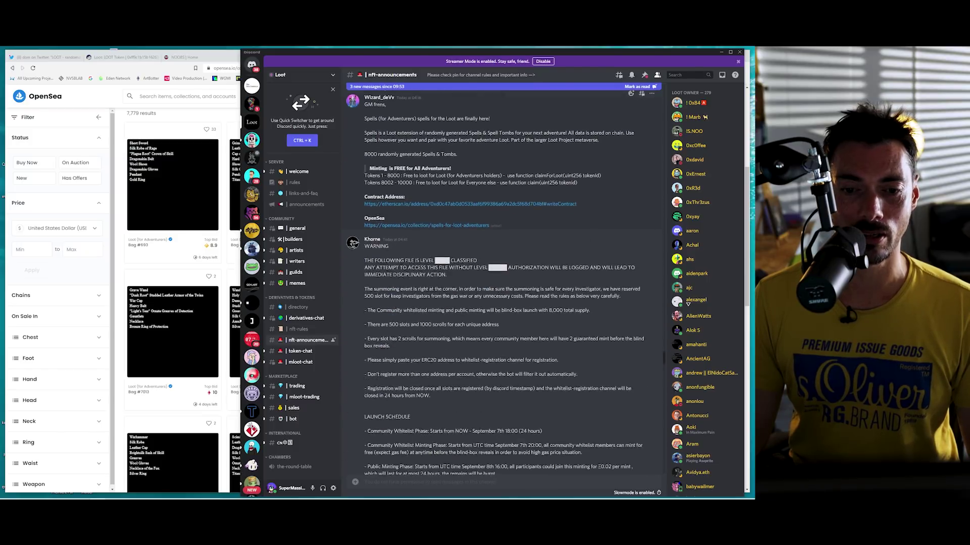
{"action": "scroll", "coordinate": [588, 278], "scroll_direction": "up", "scroll_amount": 2}
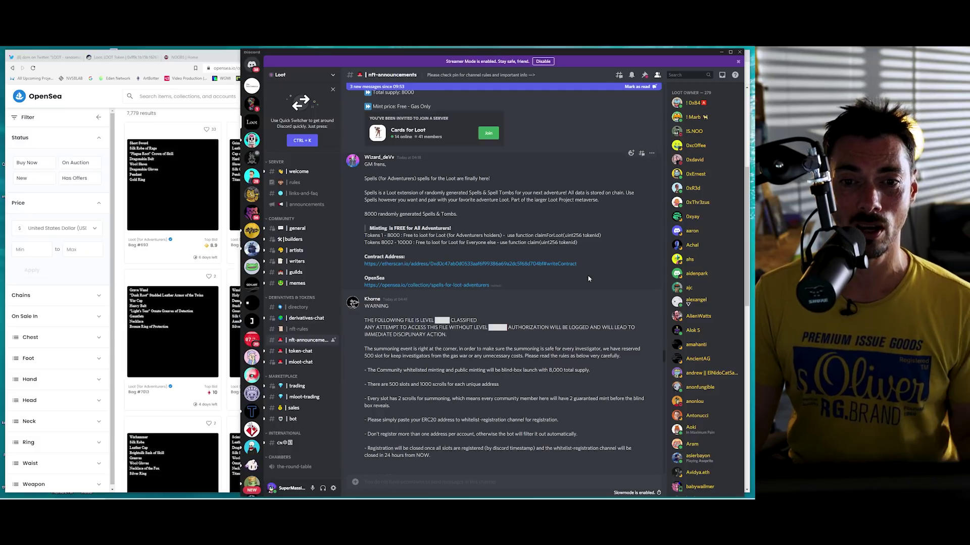
{"action": "scroll", "coordinate": [588, 278], "scroll_direction": "up", "scroll_amount": 7}
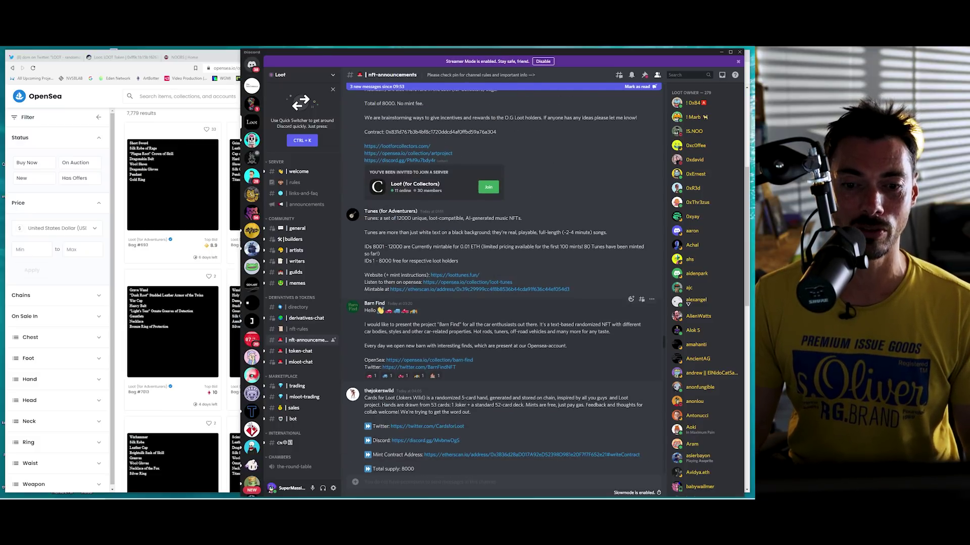
{"action": "scroll", "coordinate": [490, 389], "scroll_direction": "up", "scroll_amount": 6}
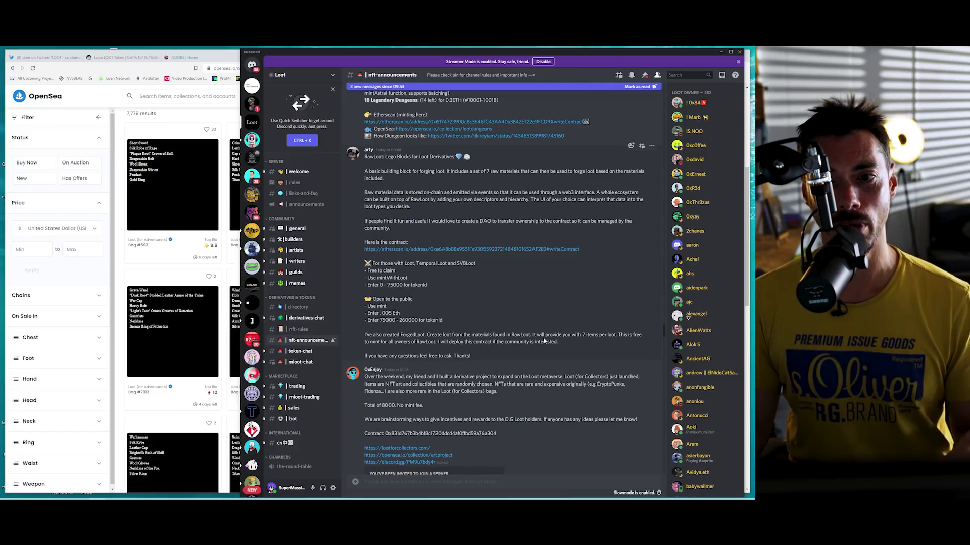
{"action": "scroll", "coordinate": [544, 341], "scroll_direction": "down", "scroll_amount": 5}
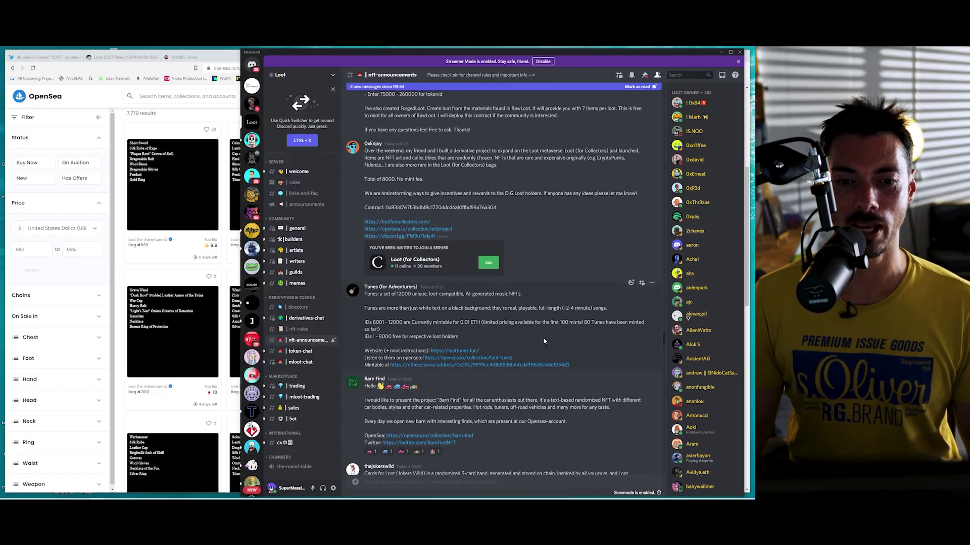
{"action": "scroll", "coordinate": [544, 340], "scroll_direction": "down", "scroll_amount": 8}
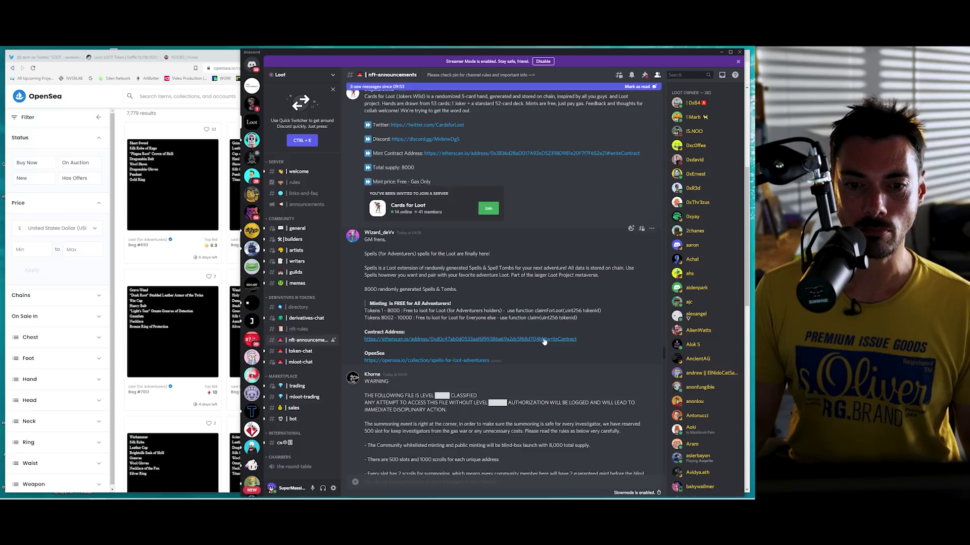
{"action": "scroll", "coordinate": [544, 342], "scroll_direction": "down", "scroll_amount": 2}
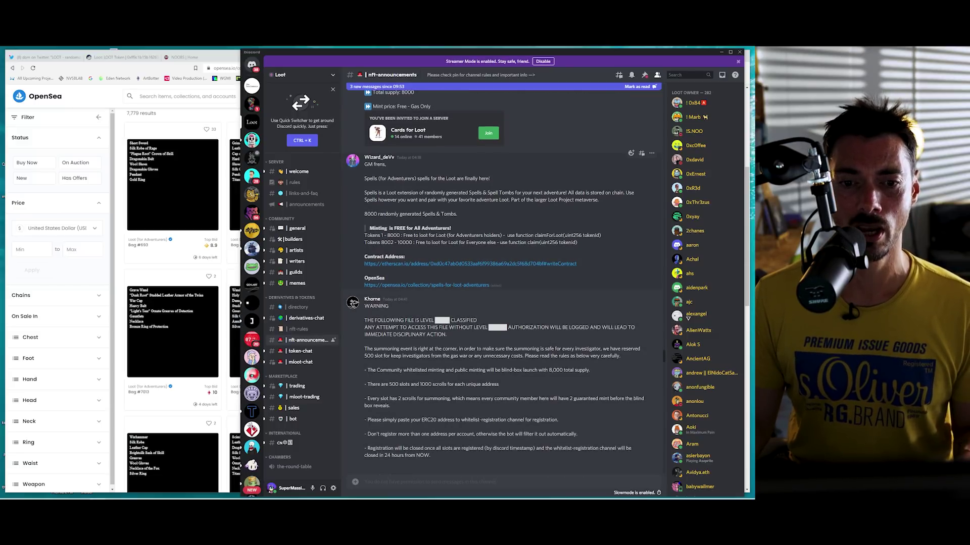
{"action": "right_click", "coordinate": [404, 288]}
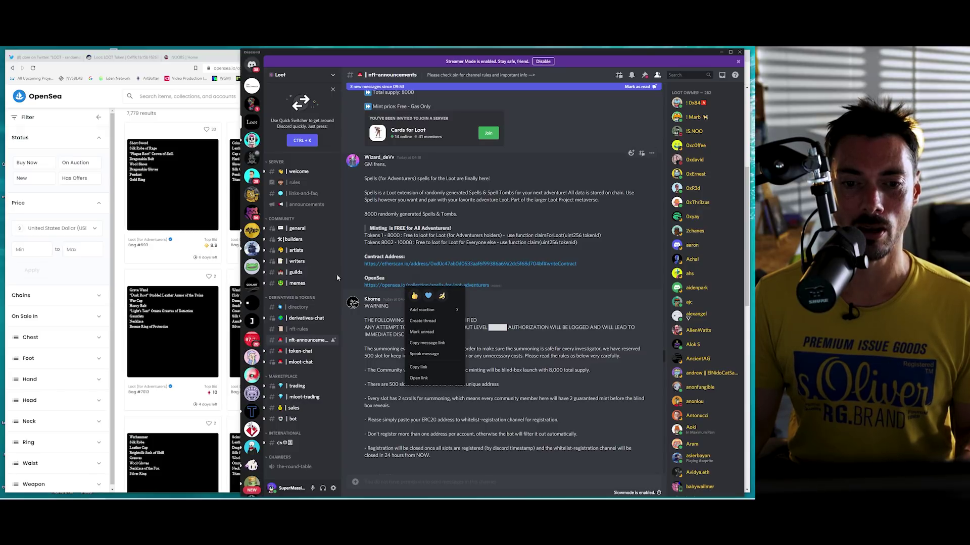
{"action": "left_click", "coordinate": [380, 286]}
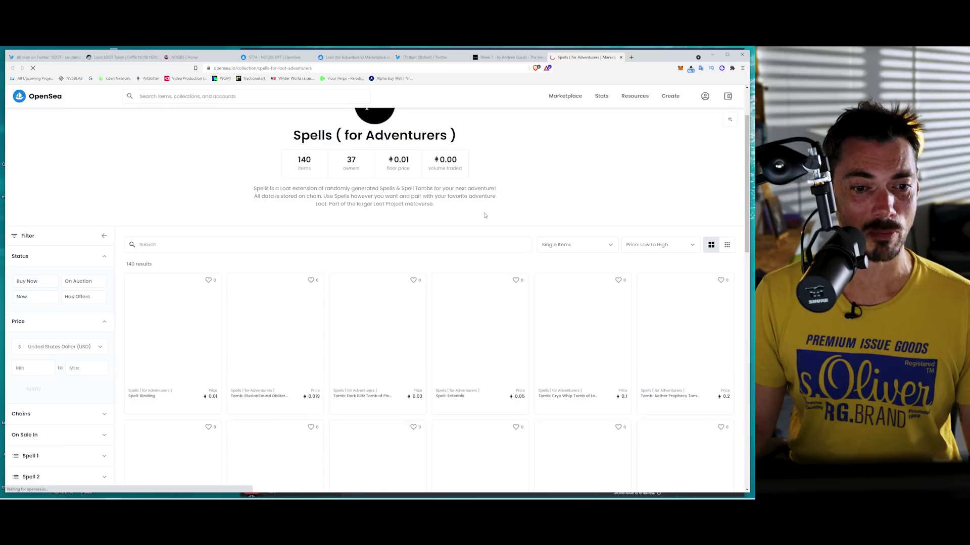
{"action": "scroll", "coordinate": [485, 216], "scroll_direction": "down", "scroll_amount": 3}
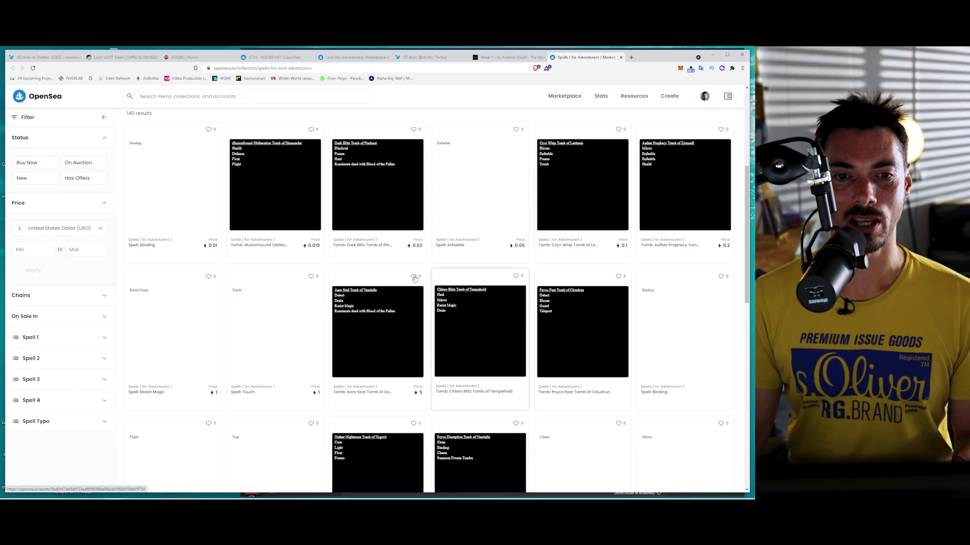
{"action": "left_click", "coordinate": [620, 57]}
{"action": "key", "text": "alt+Tab"}
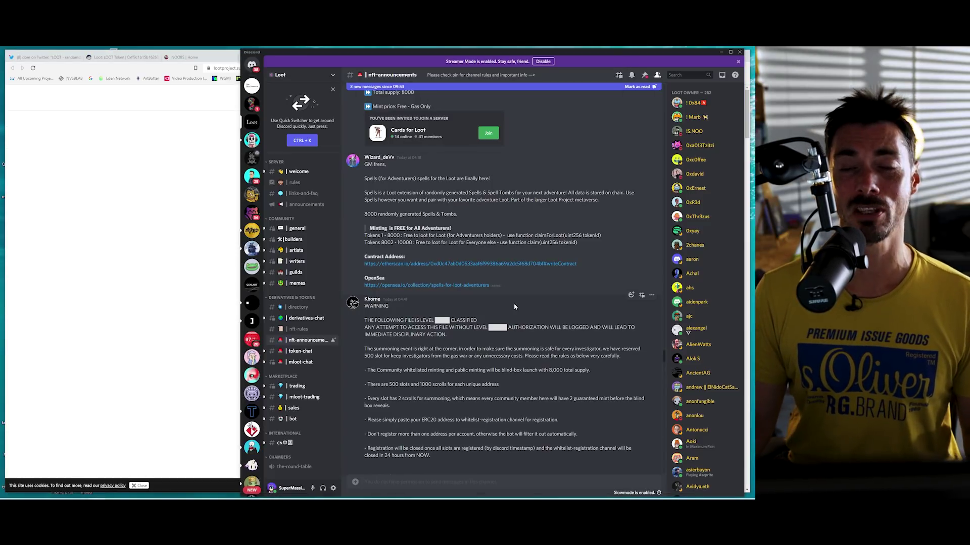
Step: Open the Spells contract on Etherscan, view its token page in a new tab, and return to Write Contract
{"action": "left_click", "coordinate": [478, 265]}
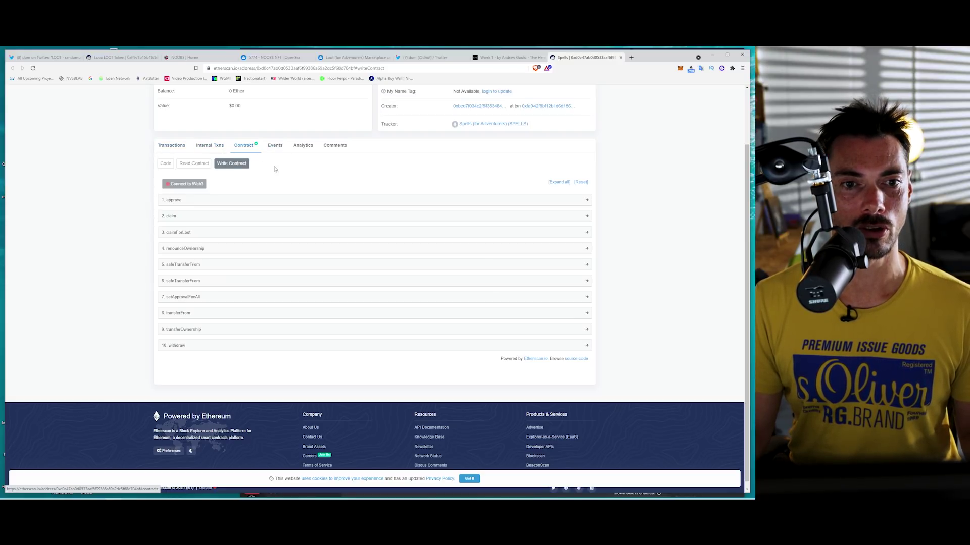
{"action": "scroll", "coordinate": [289, 191], "scroll_direction": "up", "scroll_amount": 2}
{"action": "right_click", "coordinate": [503, 190]}
{"action": "left_click", "coordinate": [520, 195]}
{"action": "left_click", "coordinate": [631, 59]}
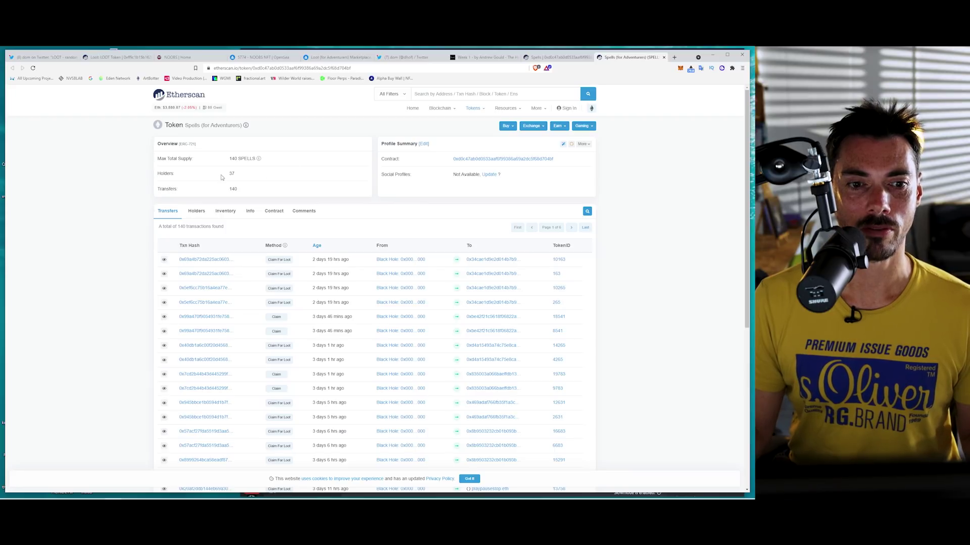
{"action": "left_click", "coordinate": [549, 59]}
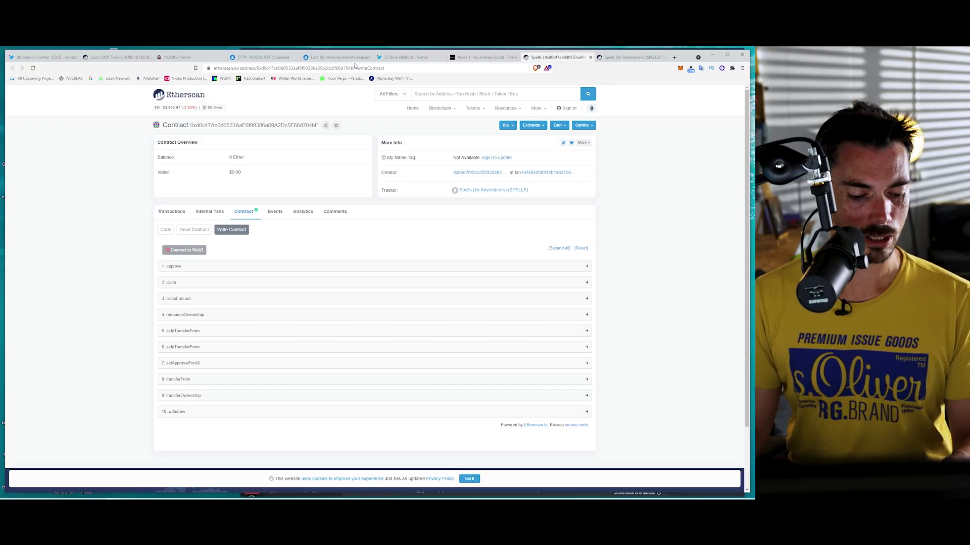
{"action": "key", "text": "alt+Tab"}
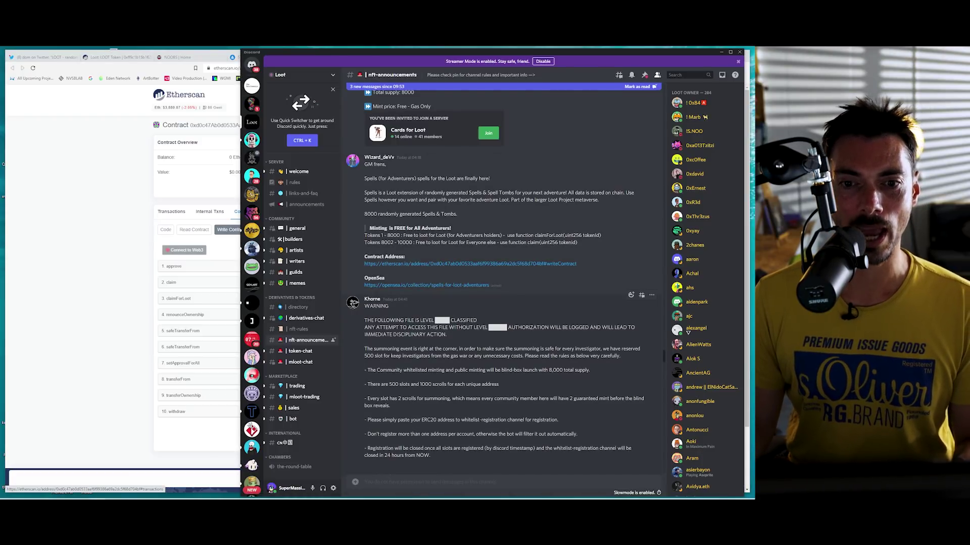
{"action": "key", "text": "alt+Tab"}
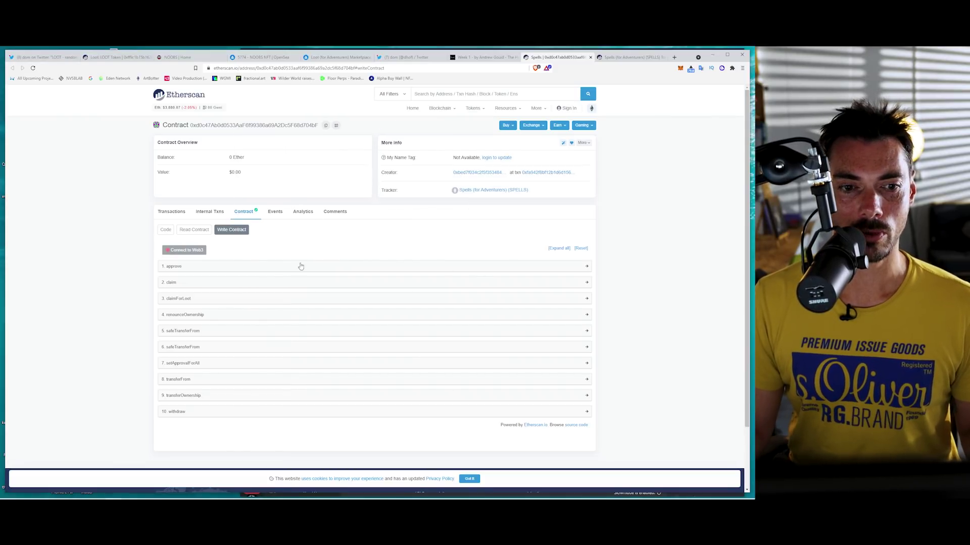
Step: Connect the MetaMask wallet to the Spells contract page
{"action": "left_click", "coordinate": [192, 250]}
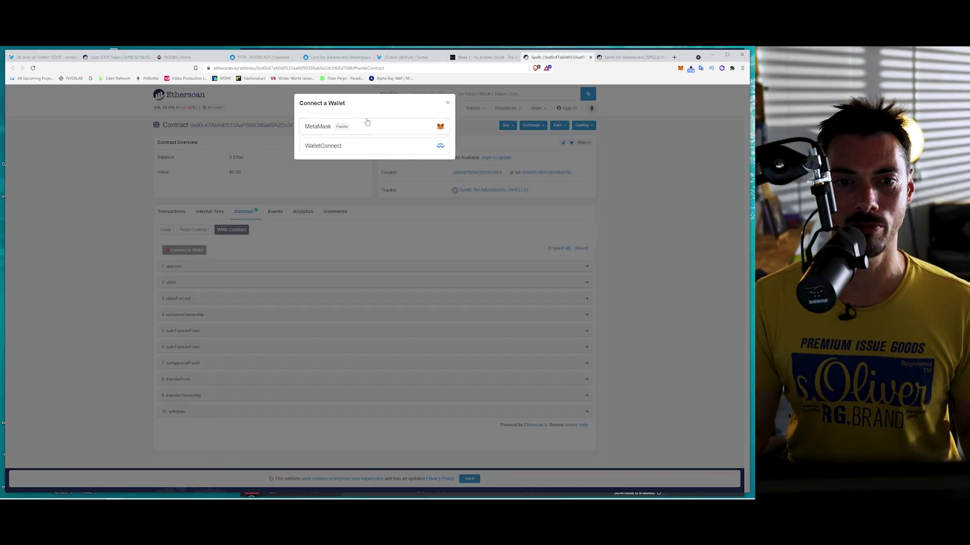
{"action": "left_click", "coordinate": [368, 124]}
{"action": "left_click", "coordinate": [408, 122]}
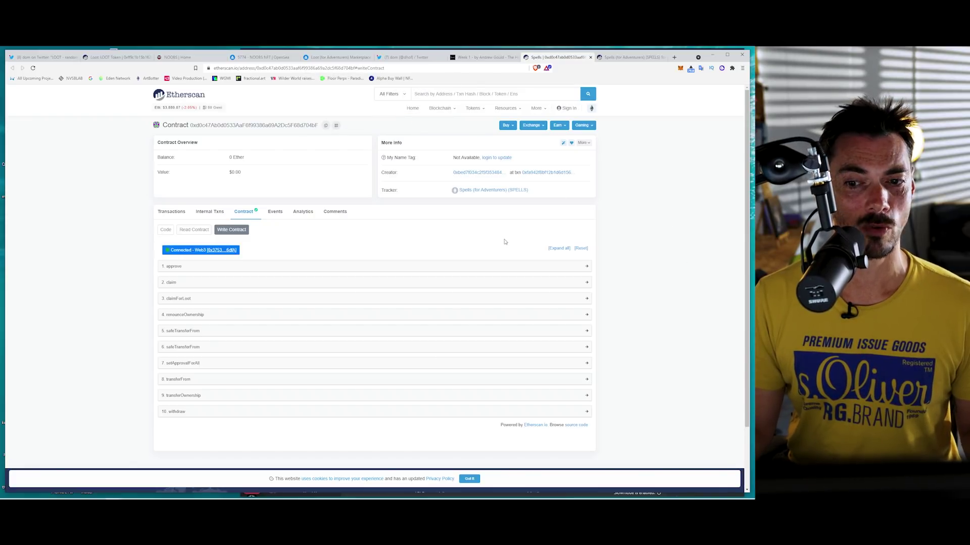
Step: Expand claimForLoot and enter tokenId 5023
{"action": "left_click", "coordinate": [222, 299]}
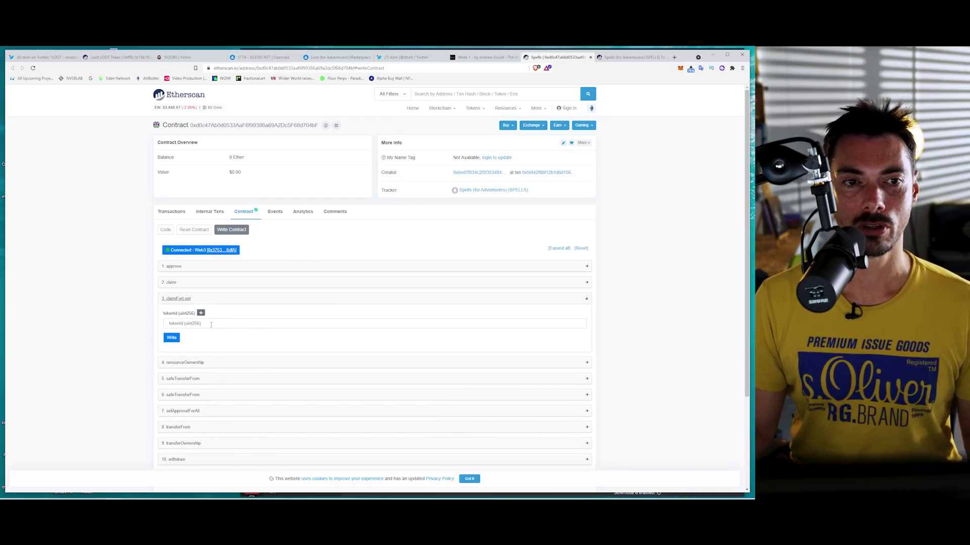
{"action": "left_click", "coordinate": [211, 324]}
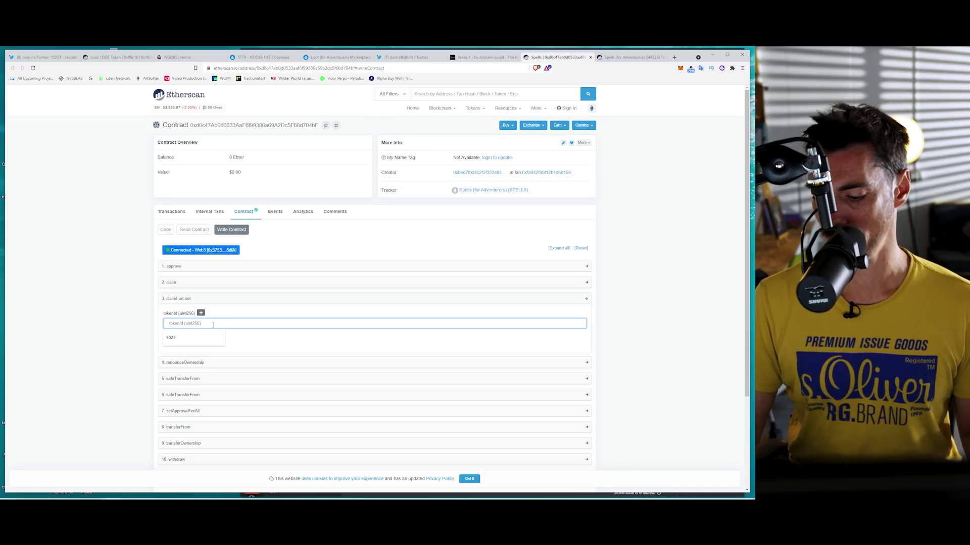
{"action": "type", "text": "5023"}
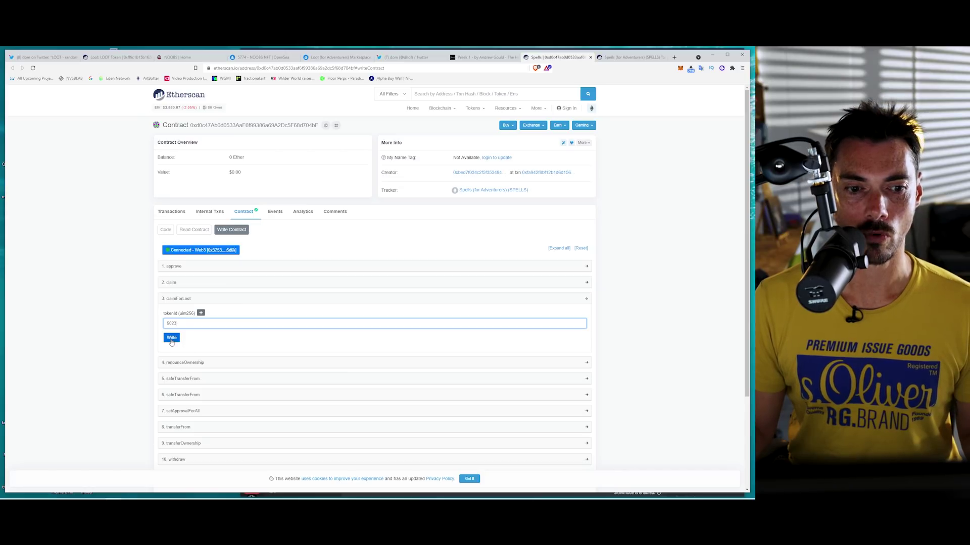
Step: Submit the claimForLoot call for token 5023, then reject the MetaMask request
{"action": "left_click", "coordinate": [172, 338]}
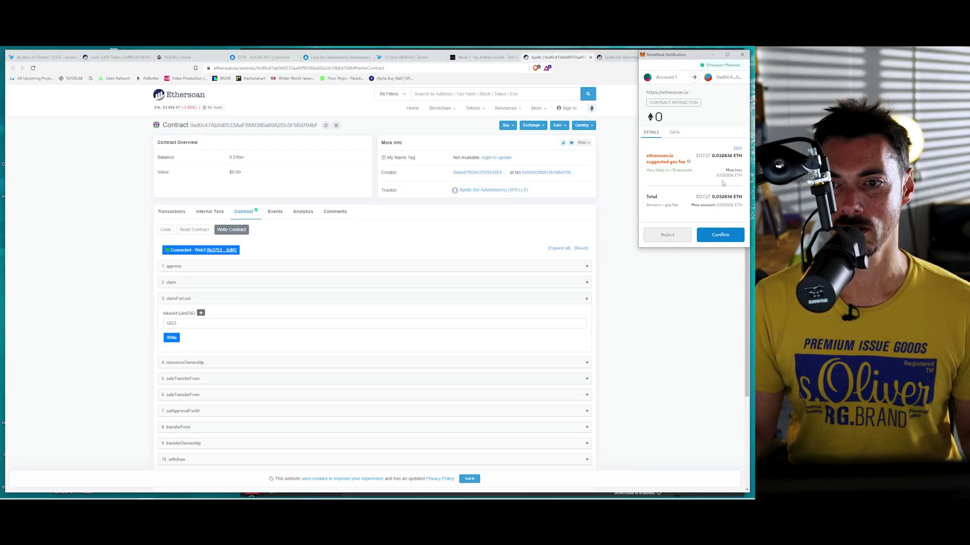
{"action": "left_click_drag", "start_coordinate": [692, 56], "coordinate": [682, 83]}
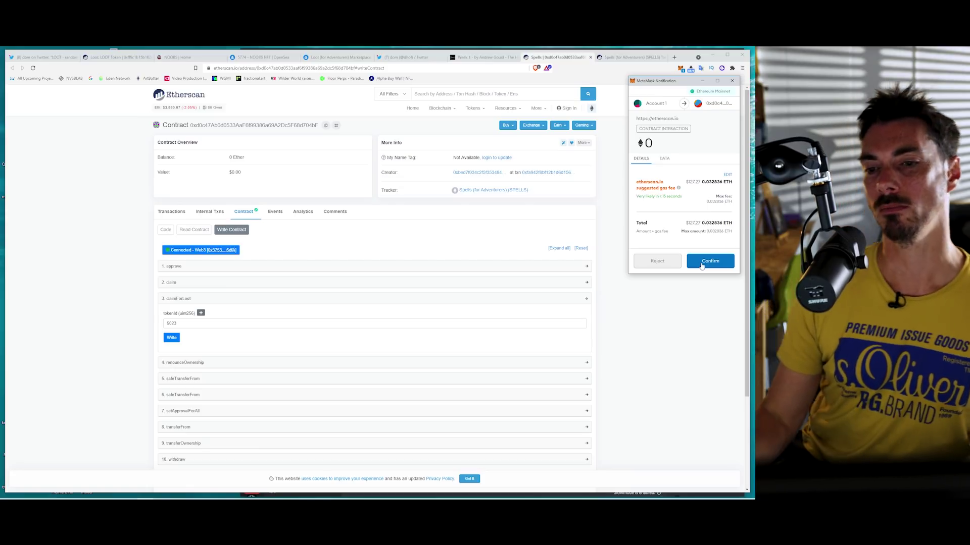
{"action": "left_click", "coordinate": [665, 266]}
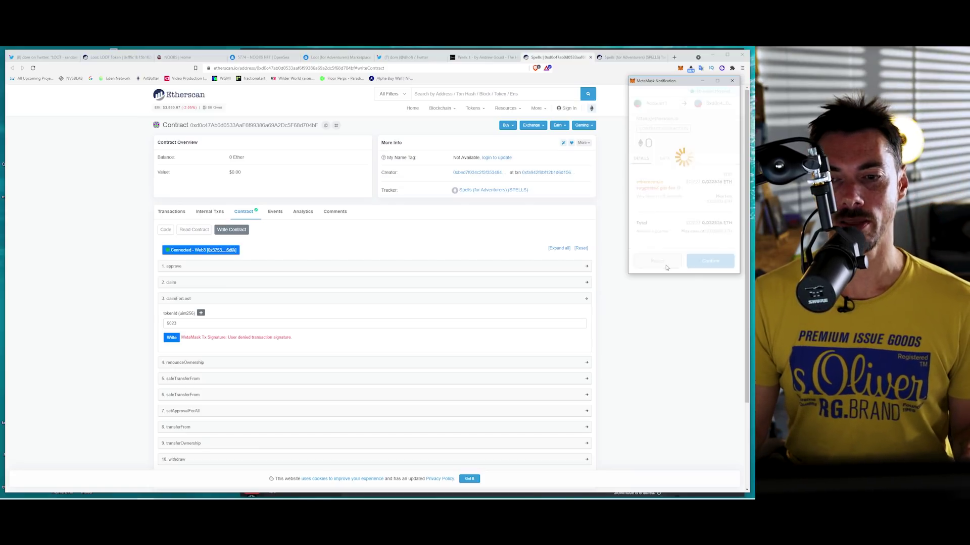
Step: Briefly expand the claim function, then bring up the Loot Discord Spells announcement
{"action": "left_click", "coordinate": [188, 283]}
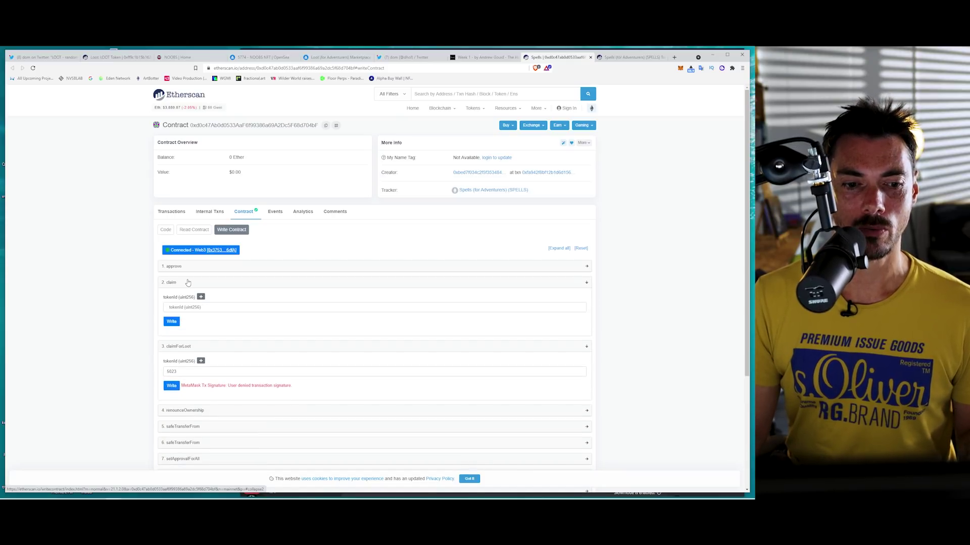
{"action": "left_click", "coordinate": [188, 283]}
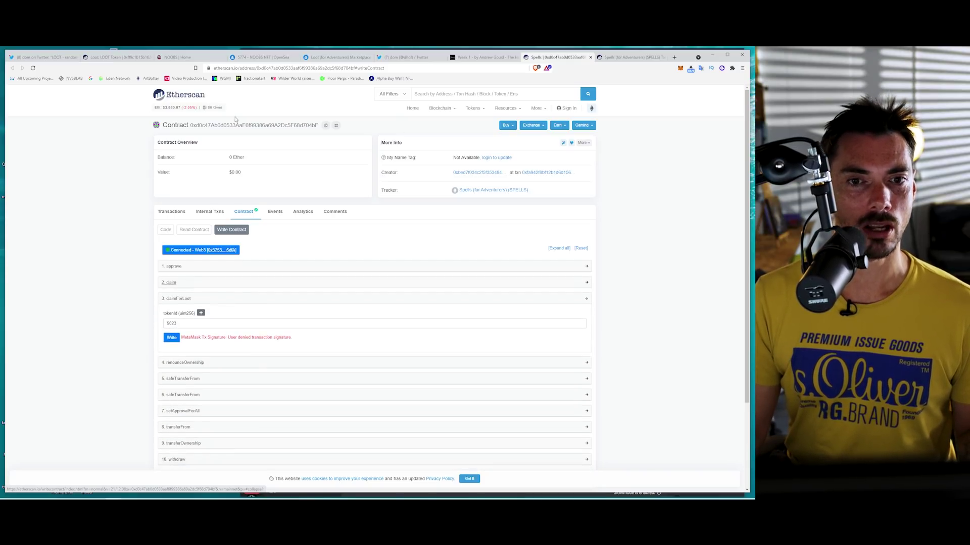
{"action": "key", "text": "alt+Tab"}
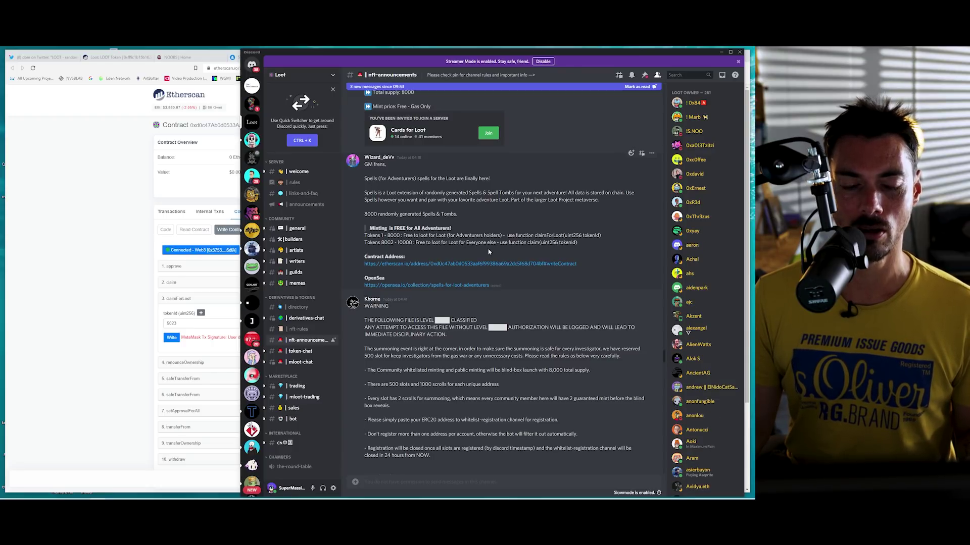
Step: Resubmit claimForLoot for token 5023 and confirm it in MetaMask
{"action": "left_click", "coordinate": [237, 314]}
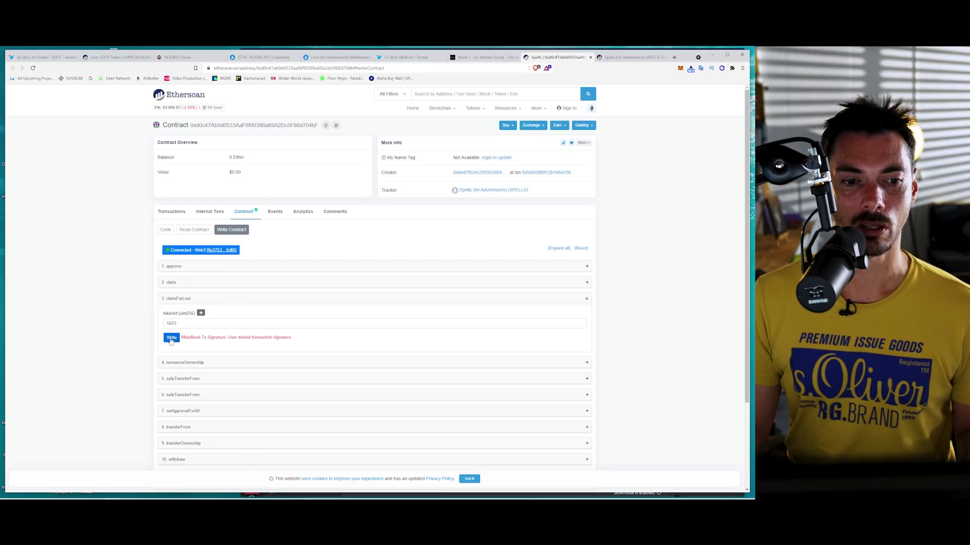
{"action": "left_click", "coordinate": [171, 338]}
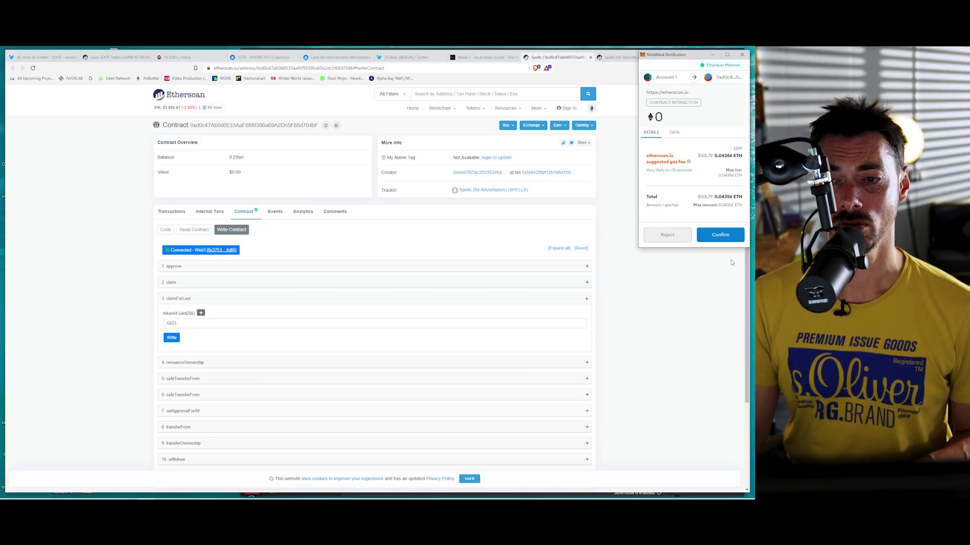
{"action": "left_click", "coordinate": [725, 234]}
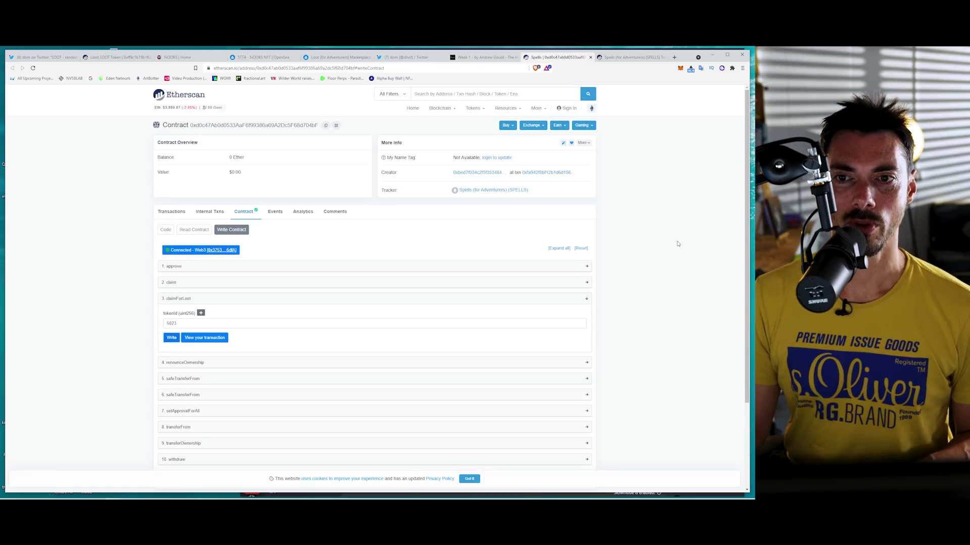
Step: Open the pending contract interaction from MetaMask activity on the Etherscan block explorer
{"action": "left_click", "coordinate": [679, 69]}
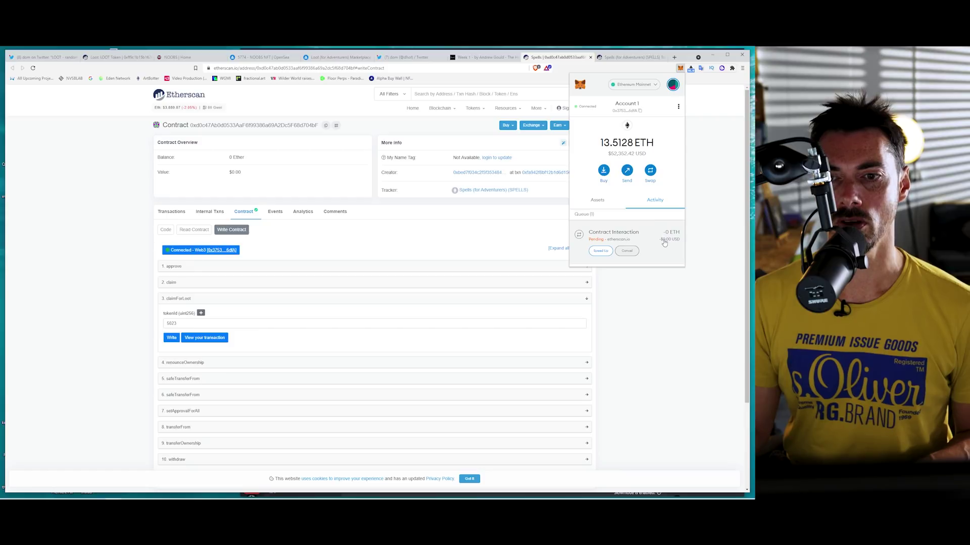
{"action": "left_click", "coordinate": [670, 245]}
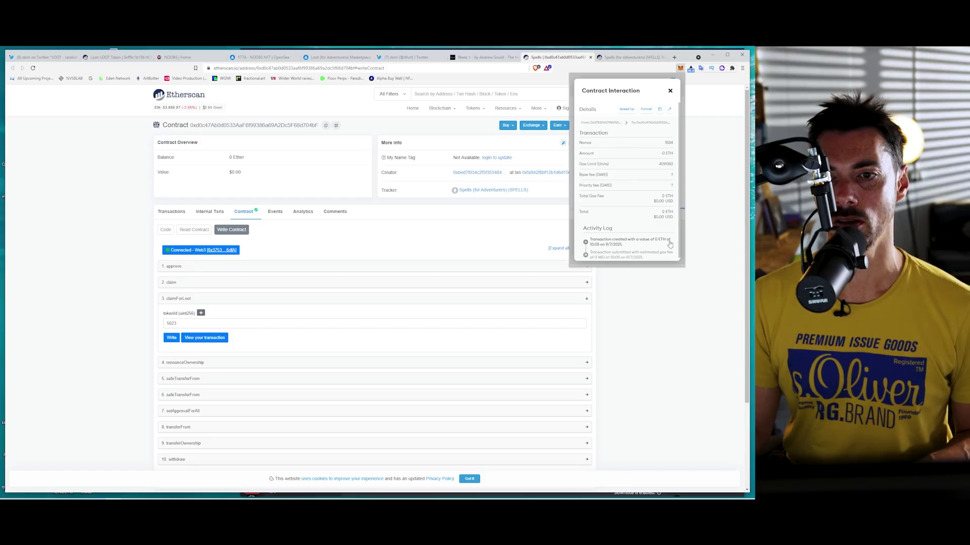
{"action": "left_click", "coordinate": [671, 113]}
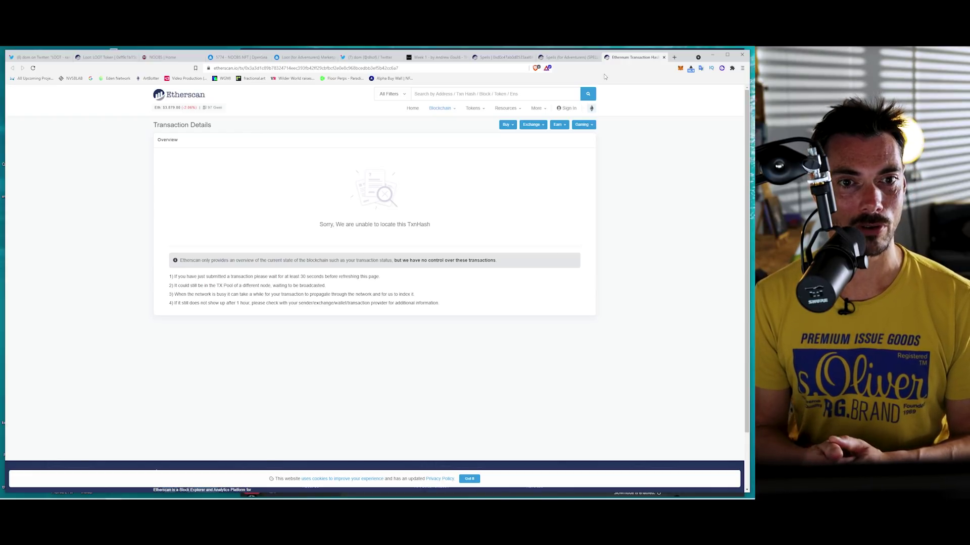
Step: Go from the OpenSea NOOBS mint transaction to the contract's Write Contract tab and expand buyMultipleNoobs
{"action": "left_click", "coordinate": [237, 58]}
{"action": "left_click", "coordinate": [517, 223]}
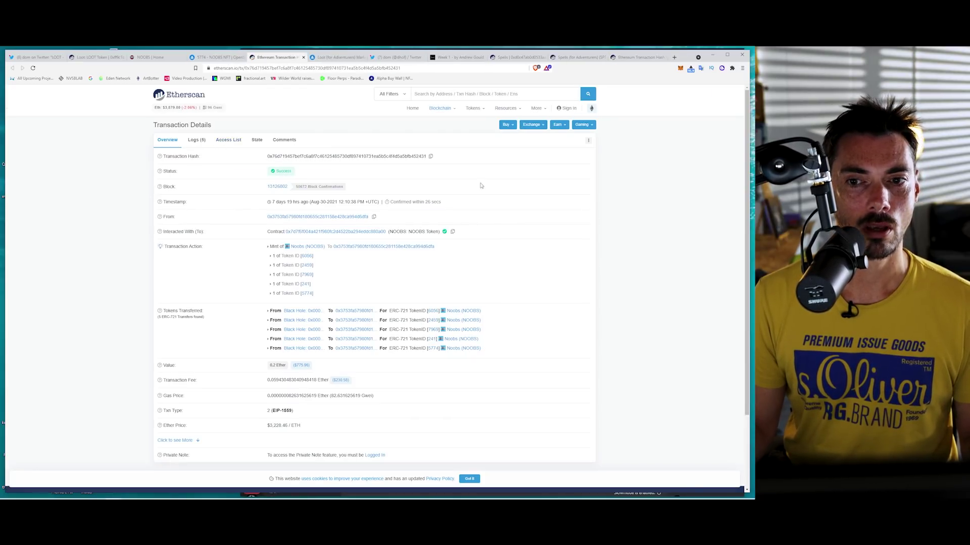
{"action": "left_click", "coordinate": [368, 233]}
{"action": "left_click", "coordinate": [243, 220]}
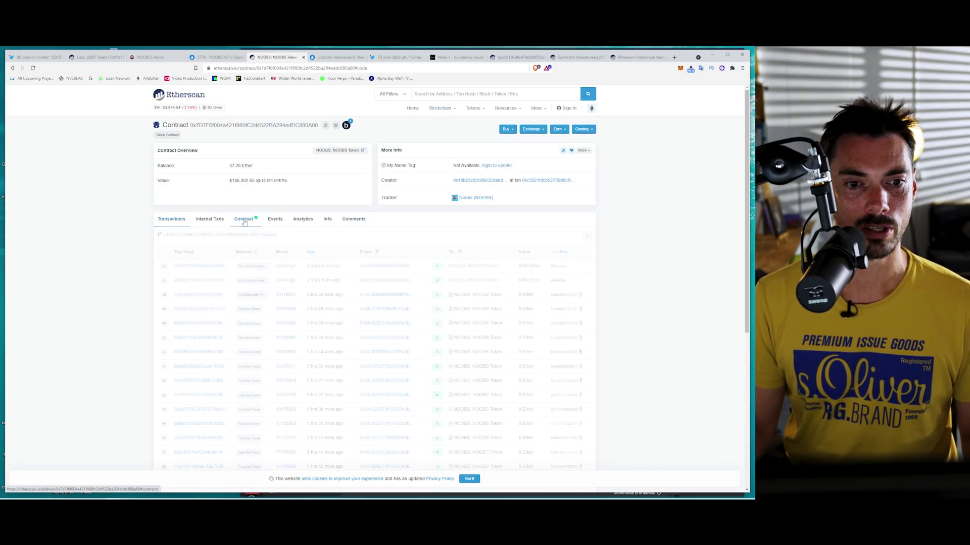
{"action": "left_click", "coordinate": [228, 239]}
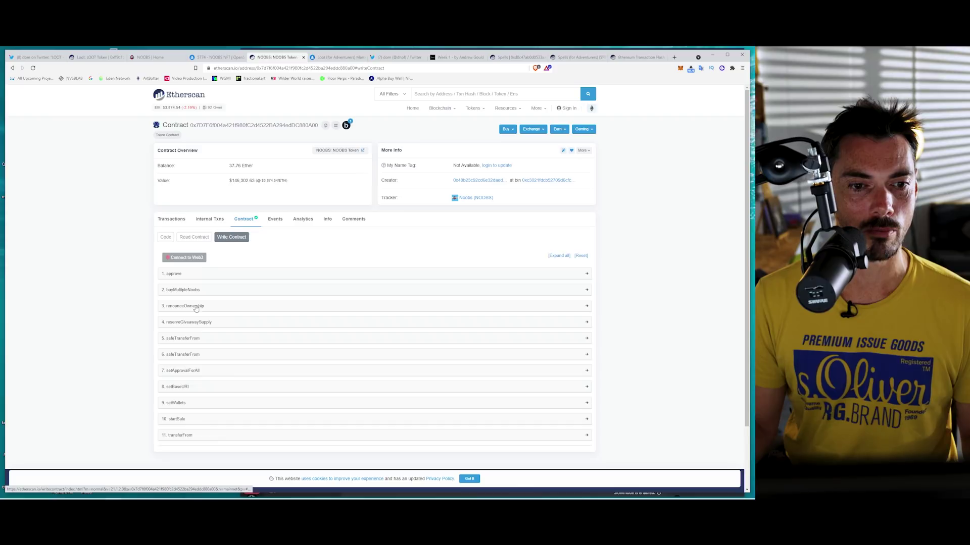
{"action": "scroll", "coordinate": [121, 308], "scroll_direction": "down", "scroll_amount": 2}
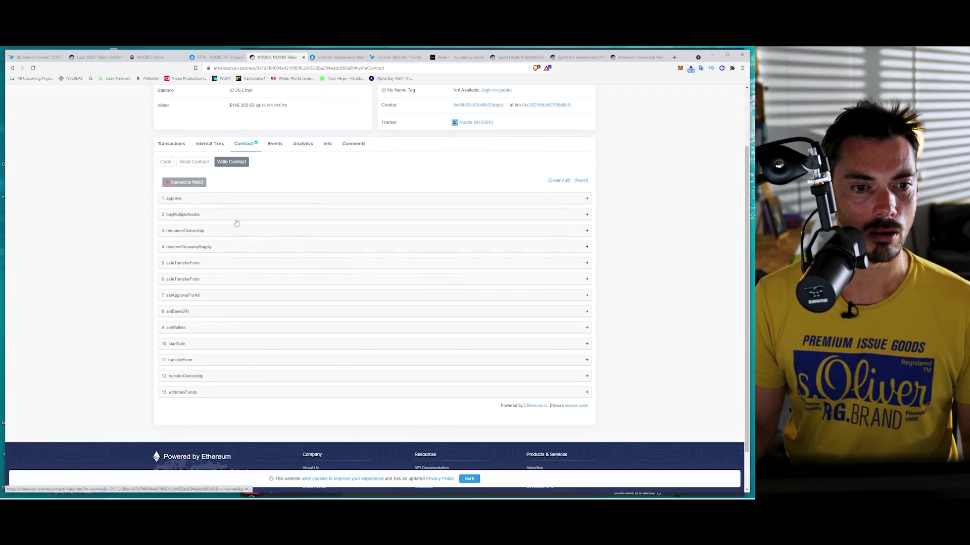
{"action": "left_click", "coordinate": [208, 218]}
Step: Begin filling payableAmount and numNoobs, checking the NOOBS mint site and OpenSea page
{"action": "left_click", "coordinate": [216, 237]}
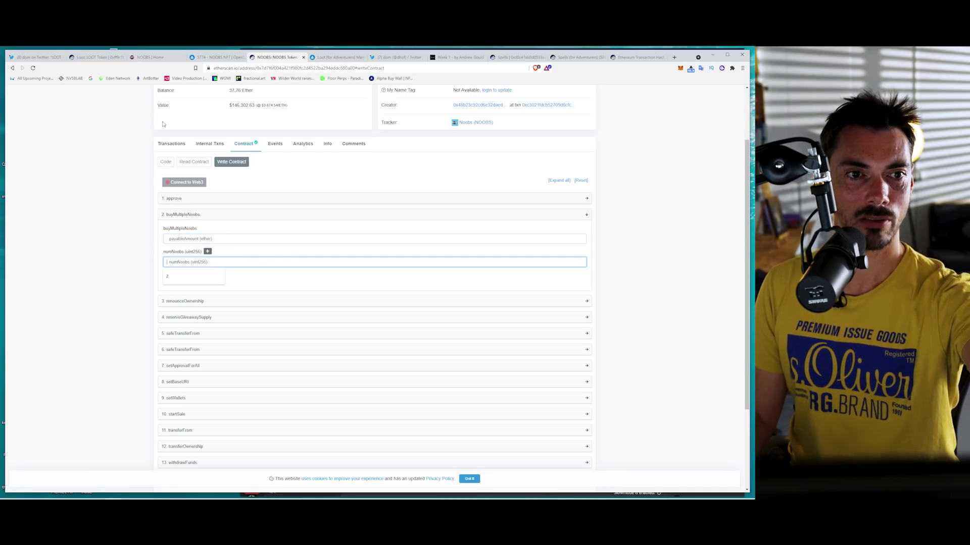
{"action": "left_click", "coordinate": [162, 57]}
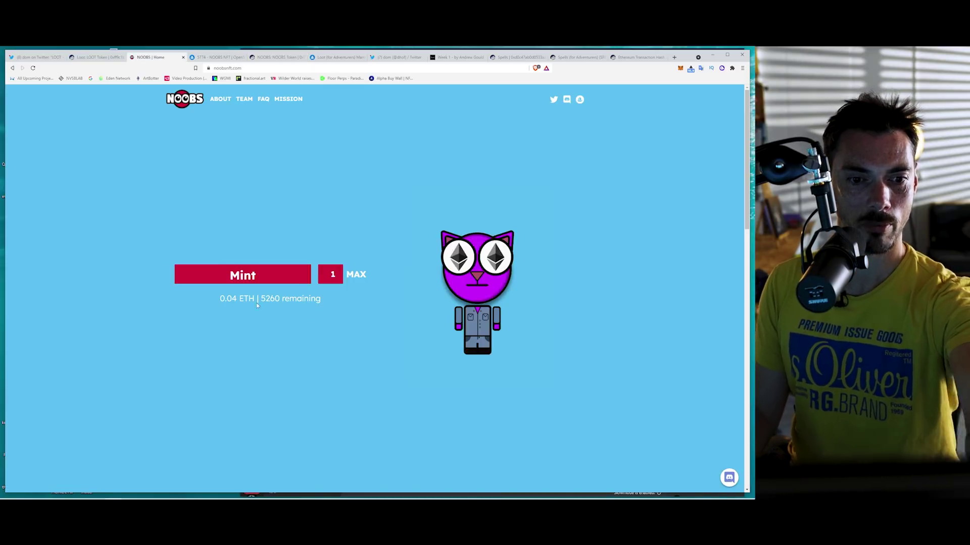
{"action": "left_click", "coordinate": [216, 58]}
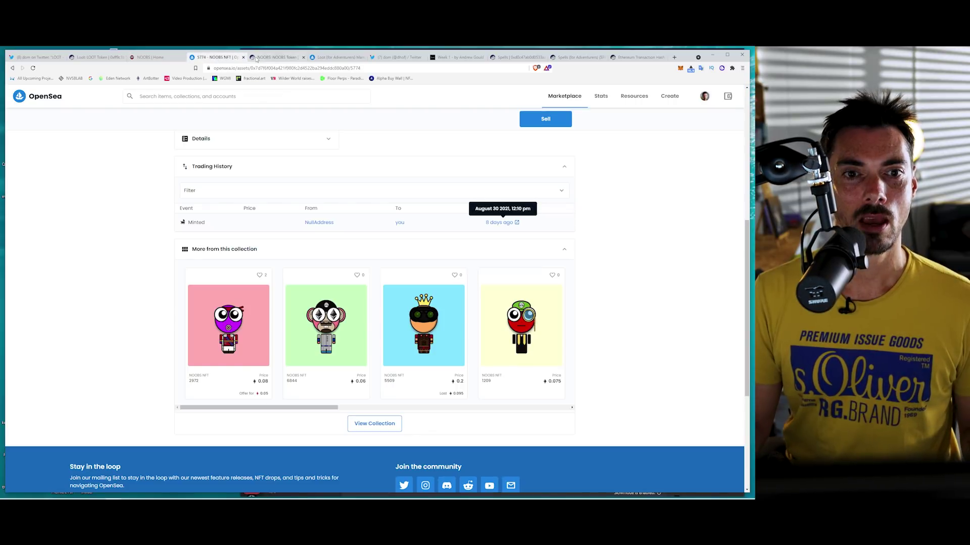
{"action": "left_click", "coordinate": [275, 57]}
{"action": "left_click", "coordinate": [191, 262]}
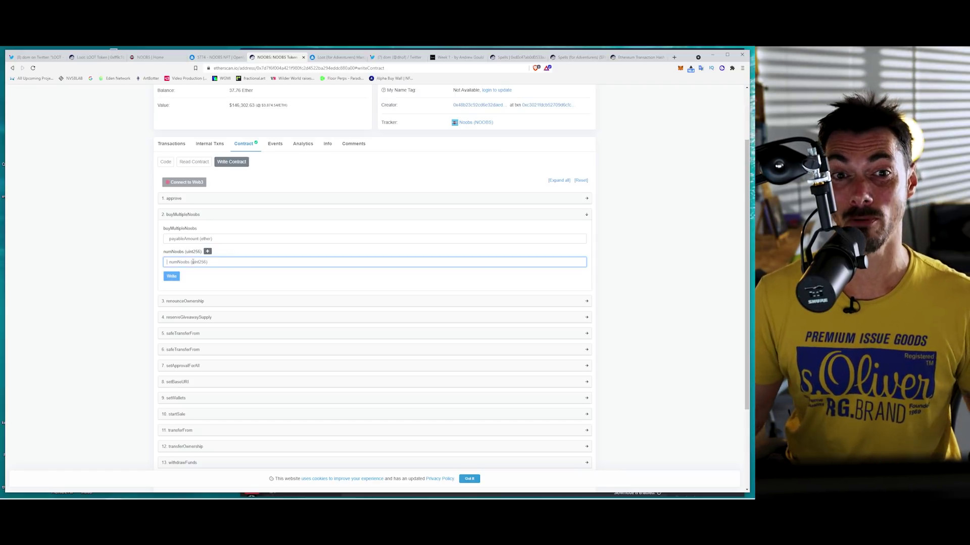
{"action": "left_click", "coordinate": [573, 66]}
Step: Reload the claim transaction to see Success with tokens 5023 and 10023, then view the Spells (for Adventurers) token page
{"action": "left_click", "coordinate": [628, 60]}
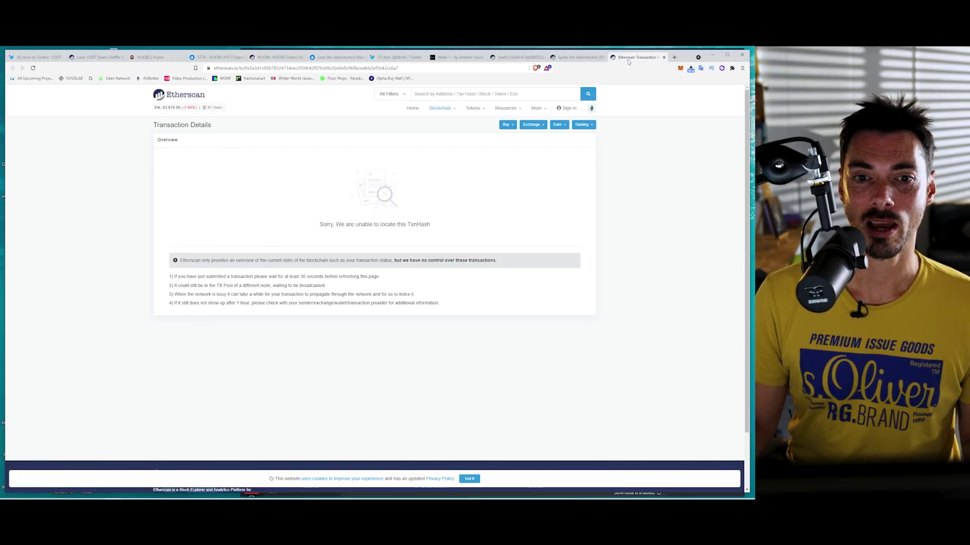
{"action": "left_click", "coordinate": [33, 68]}
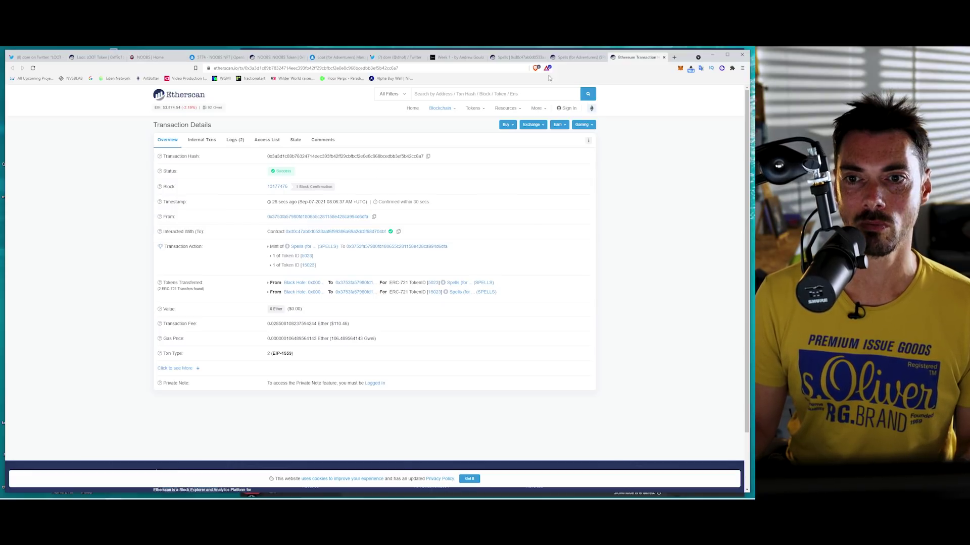
{"action": "left_click", "coordinate": [576, 57]}
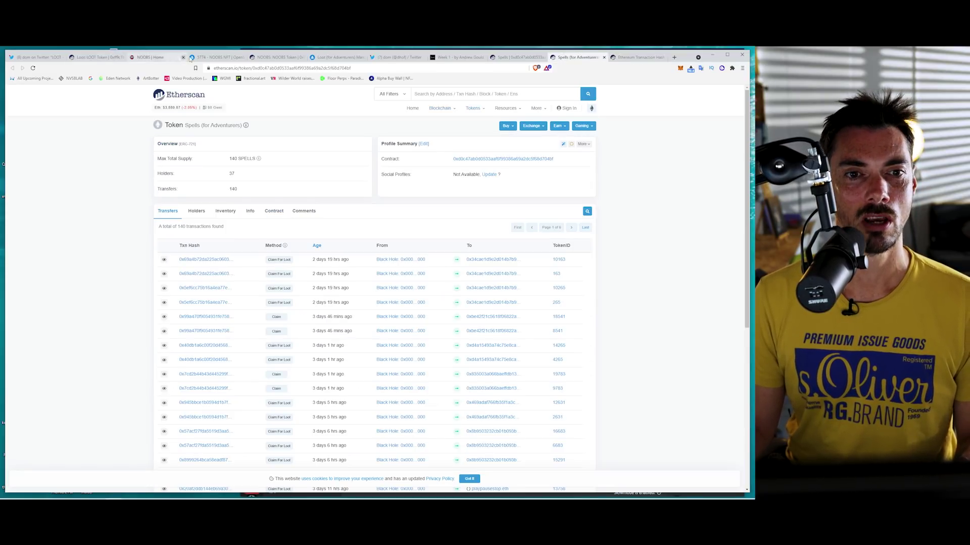
Step: Show the OpenSea account's activity history with the minted spells
{"action": "left_click", "coordinate": [210, 59]}
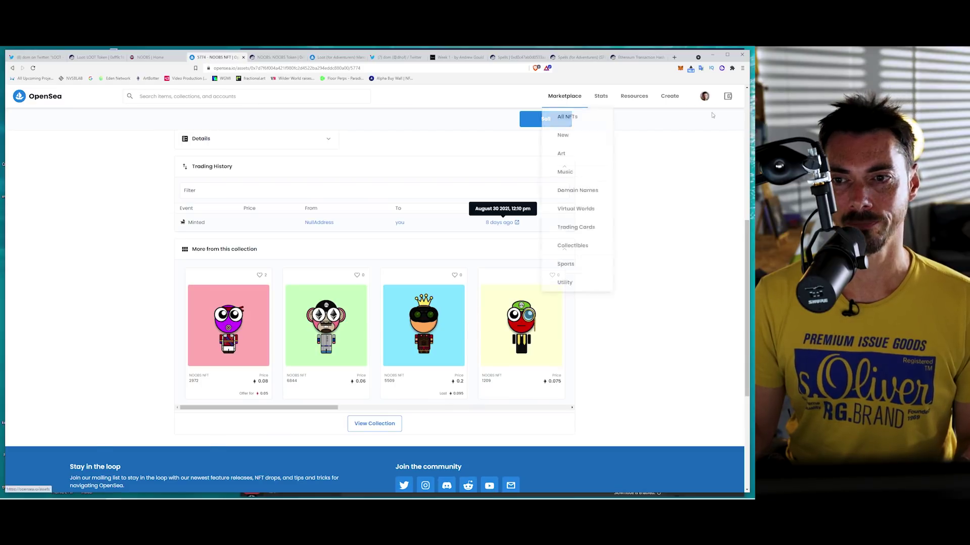
{"action": "key", "text": "alt+Left"}
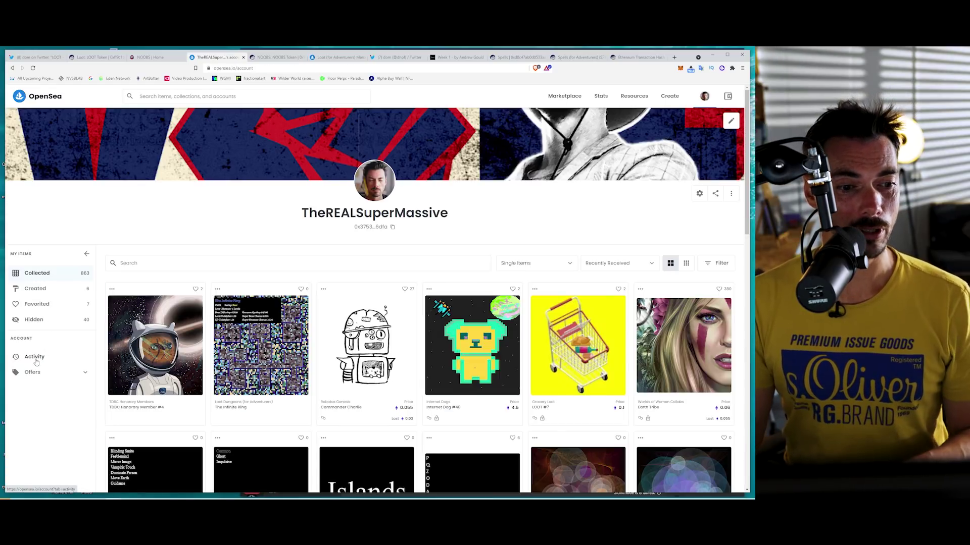
{"action": "left_click", "coordinate": [36, 360]}
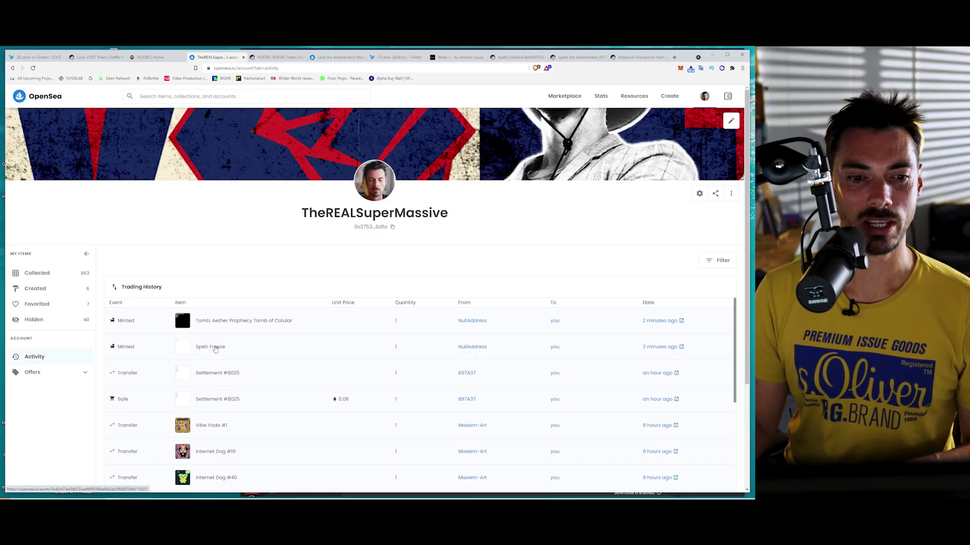
Step: View the minted items Tomb: Aether Prophecy Tomb of Calular and Spell: Freeze
{"action": "left_click", "coordinate": [183, 323]}
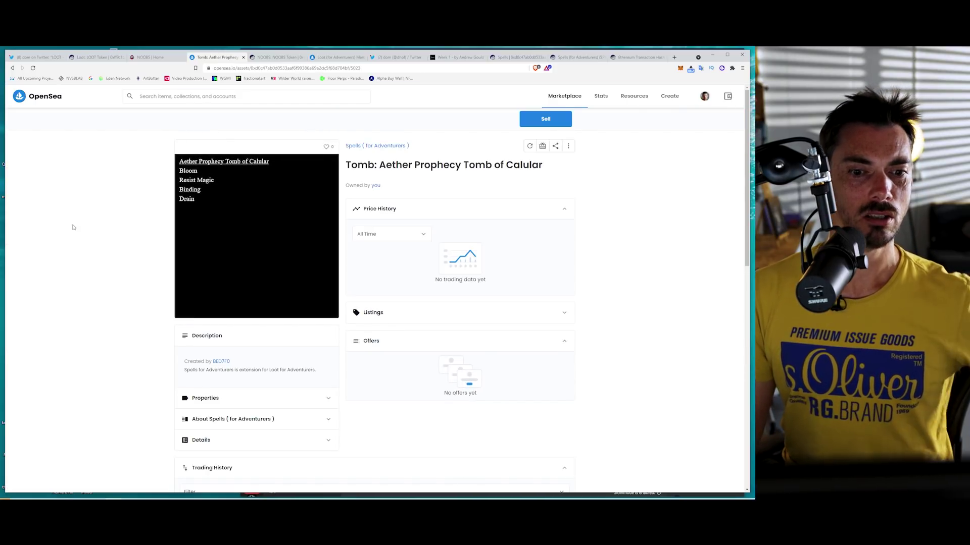
{"action": "left_click", "coordinate": [13, 68]}
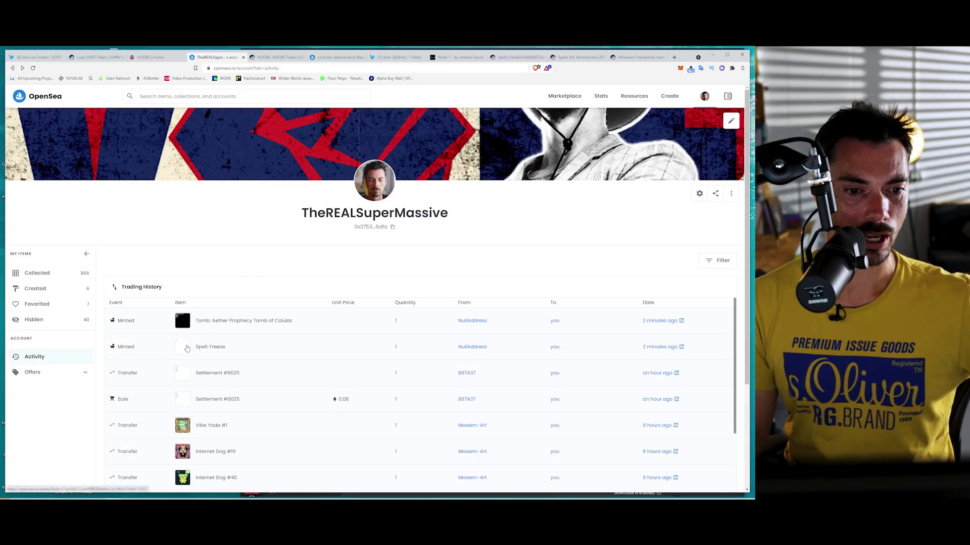
{"action": "left_click", "coordinate": [187, 346]}
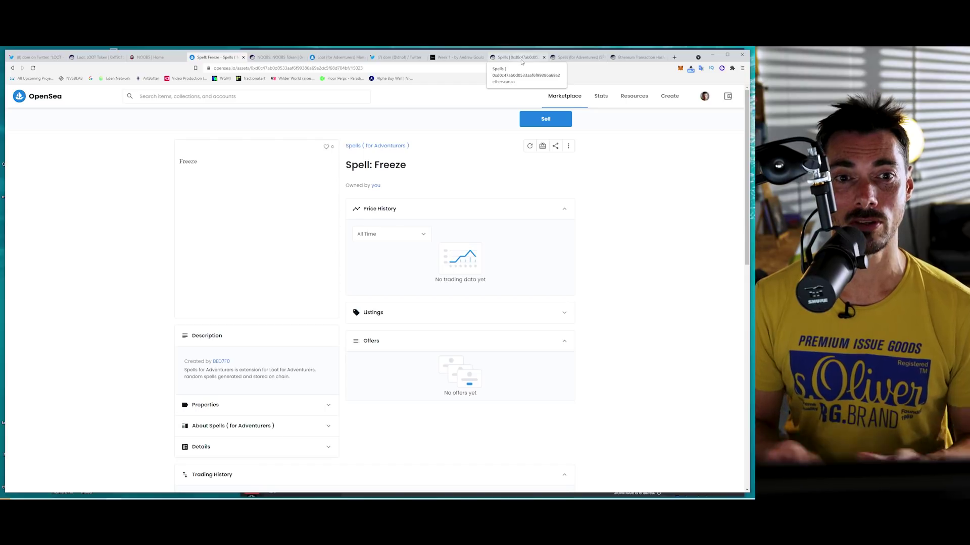
{"action": "left_click", "coordinate": [274, 58]}
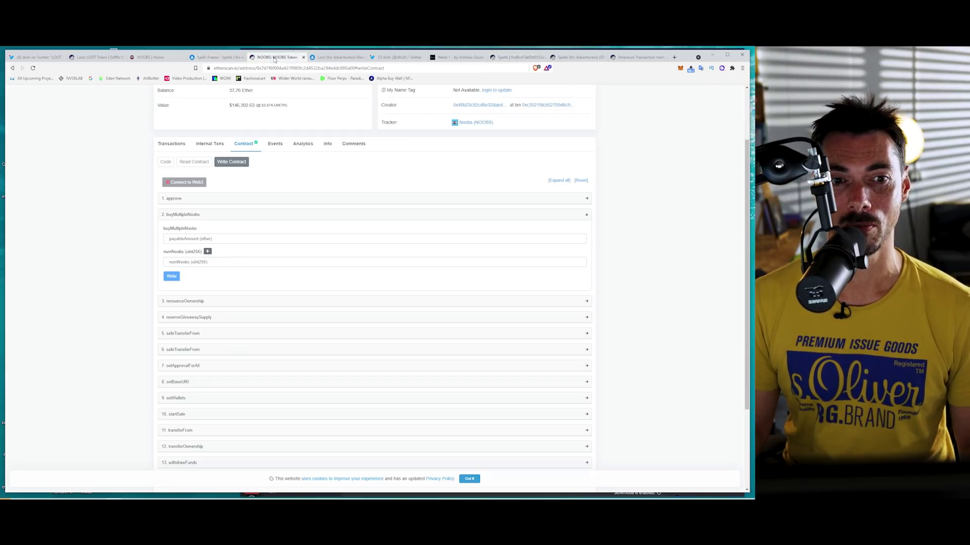
{"action": "scroll", "coordinate": [697, 288], "scroll_direction": "up", "scroll_amount": 2}
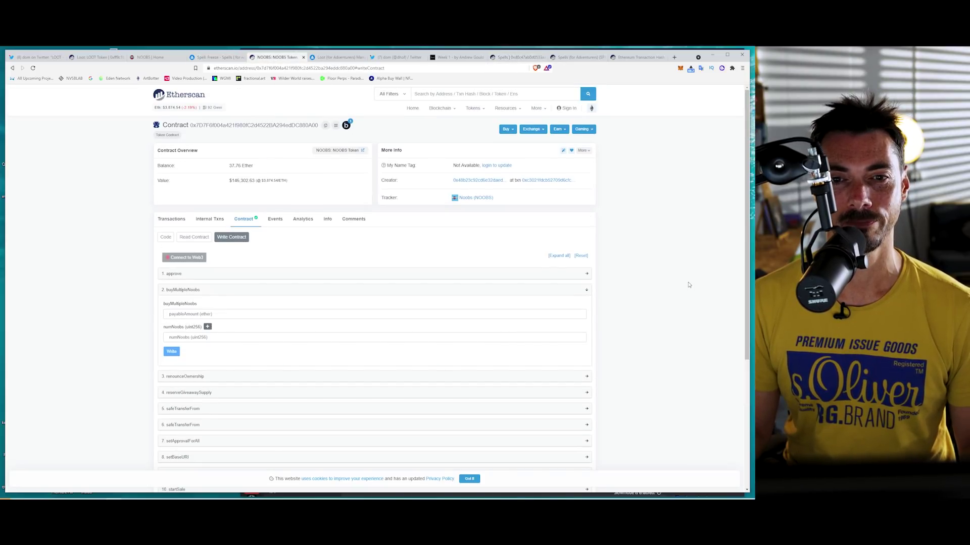